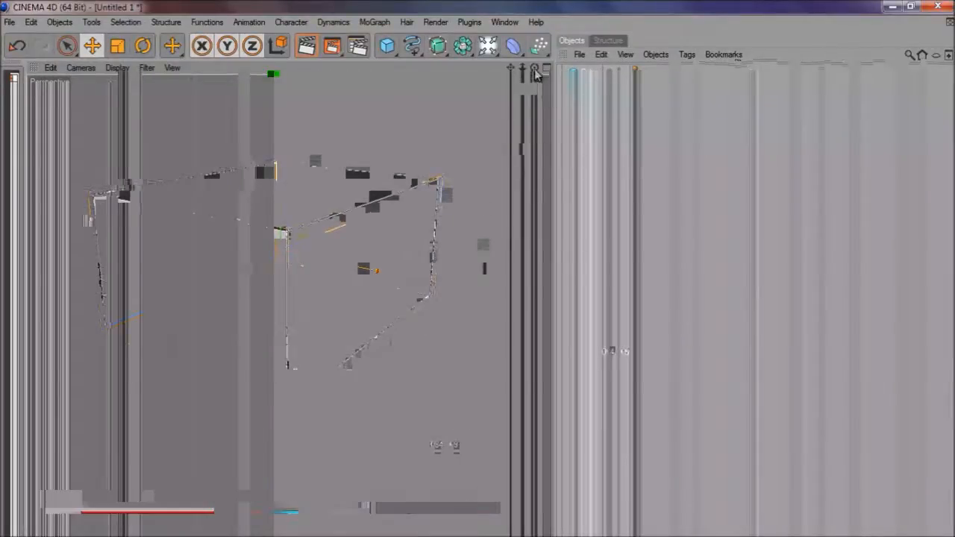
drag(534, 69, 479, 257)
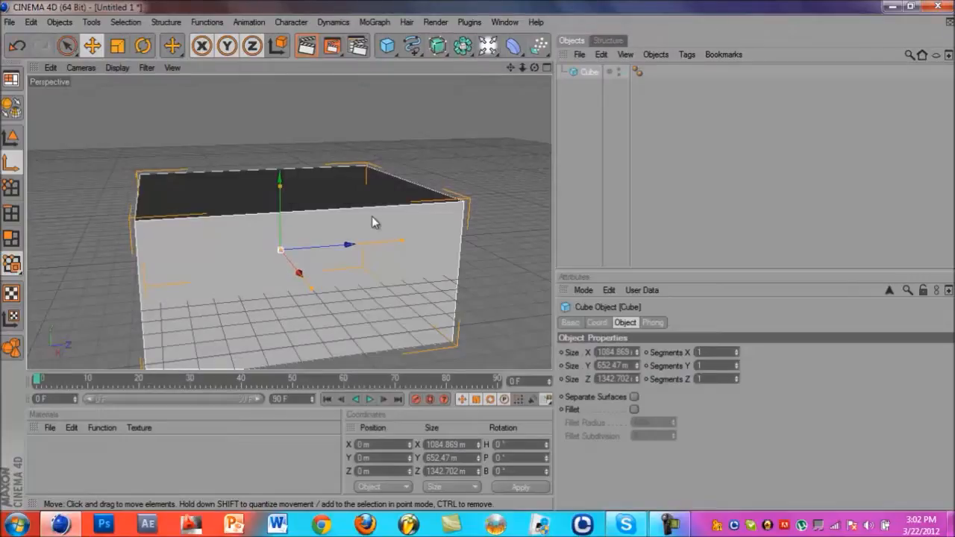
click(892, 6)
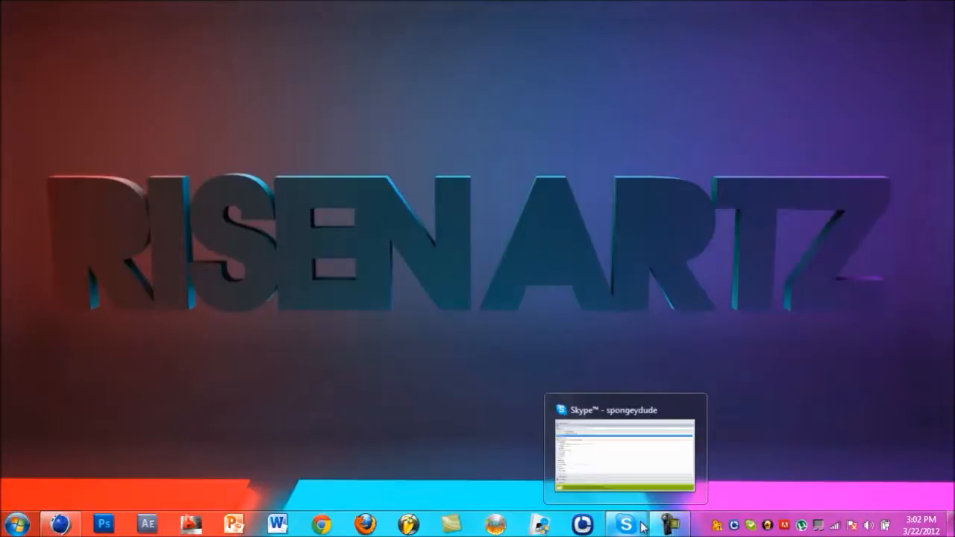
mouse_move(676, 529)
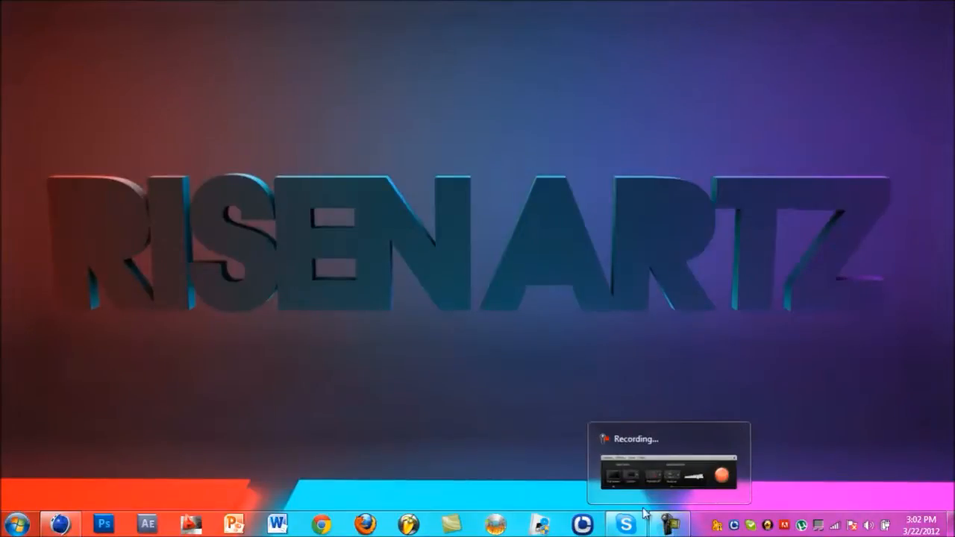
click(60, 525)
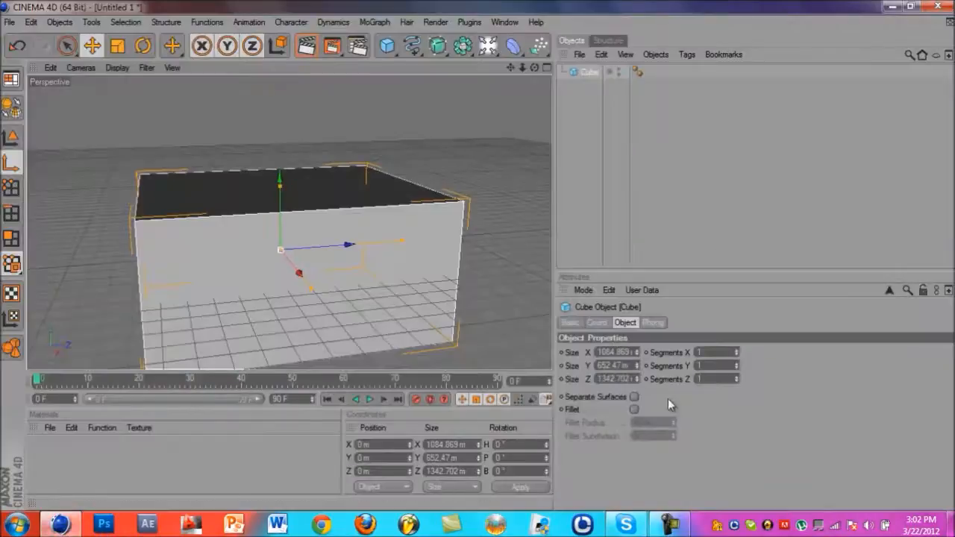
Step: Enable the cube's fillet and set the fillet radius to 99 m with a fillet subdivision of 9
click(634, 410)
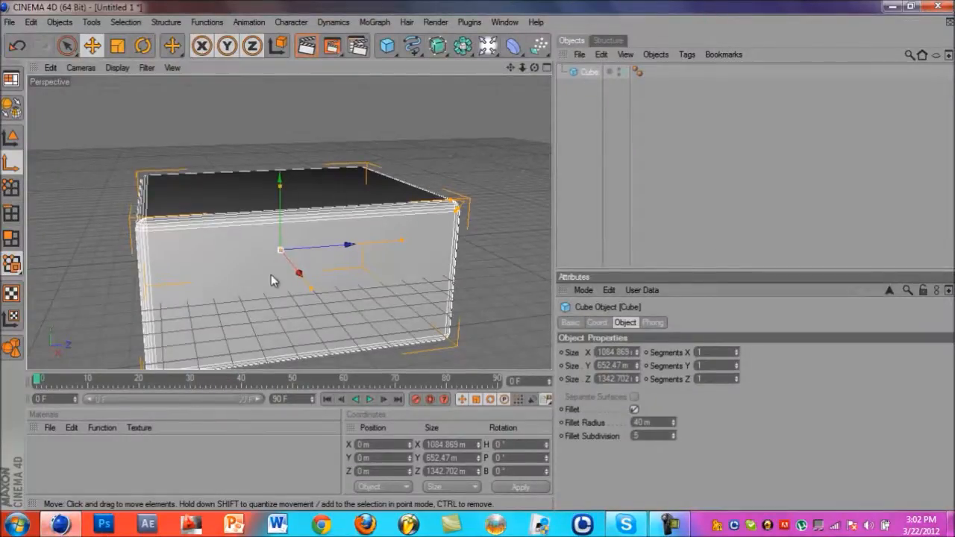
click(673, 436)
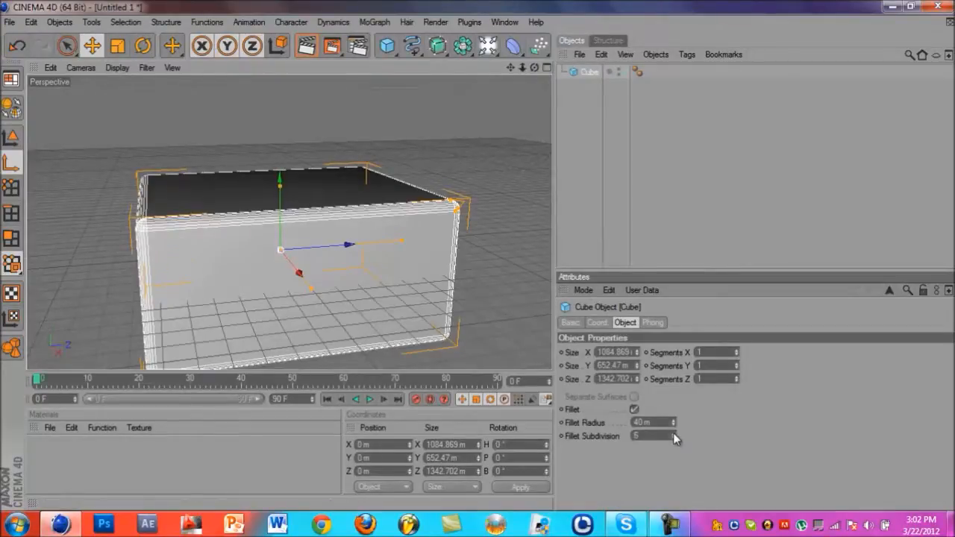
click(674, 436)
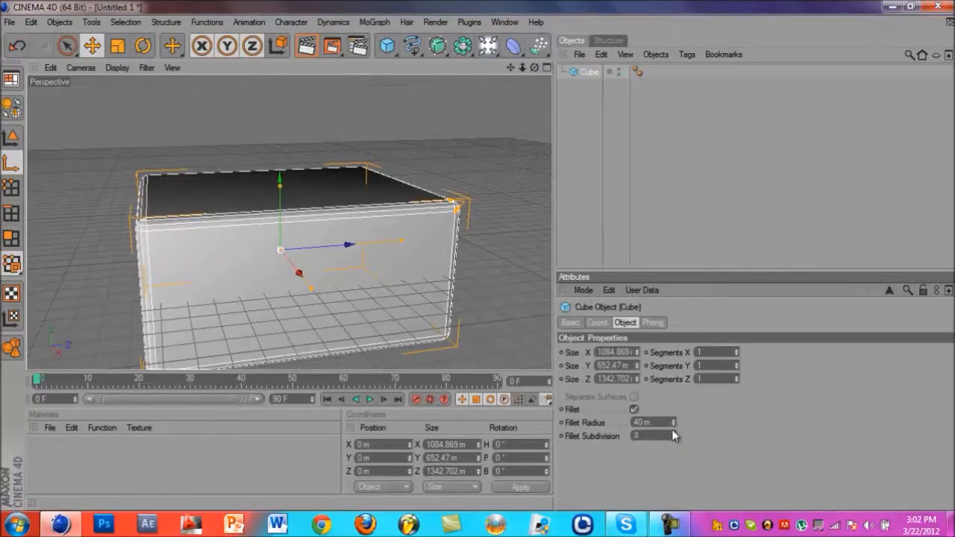
click(673, 433)
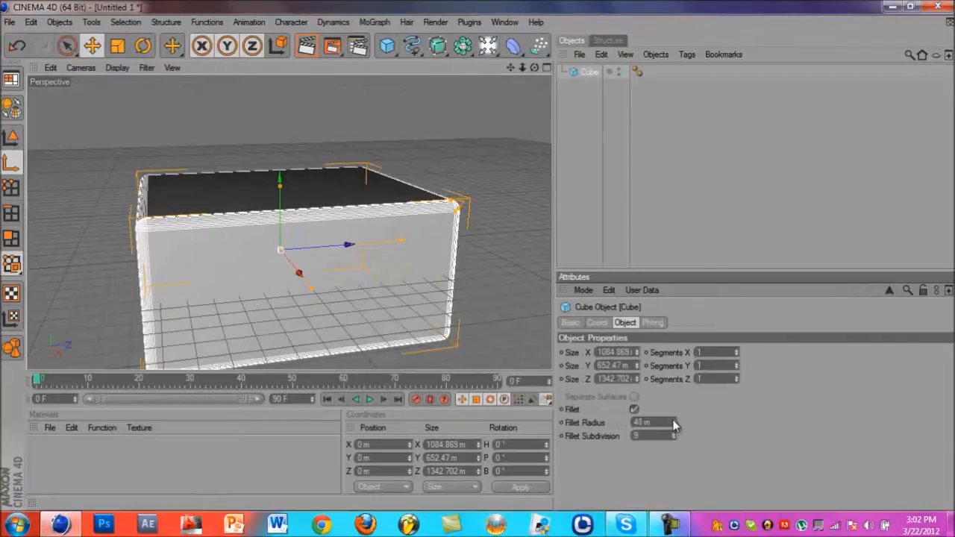
drag(674, 422, 673, 420)
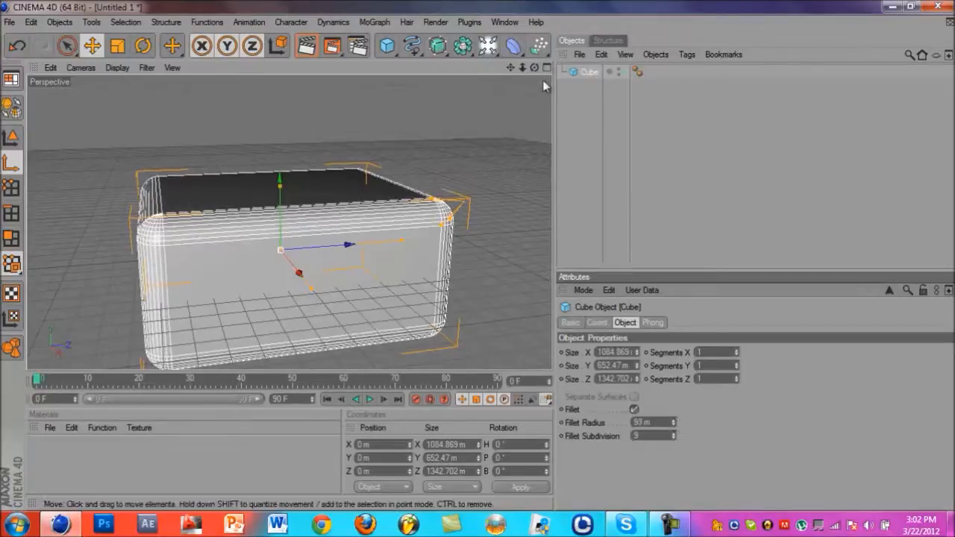
Step: Convert the filleted cube into an editable polygon object and delete its large front face
drag(521, 65, 478, 259)
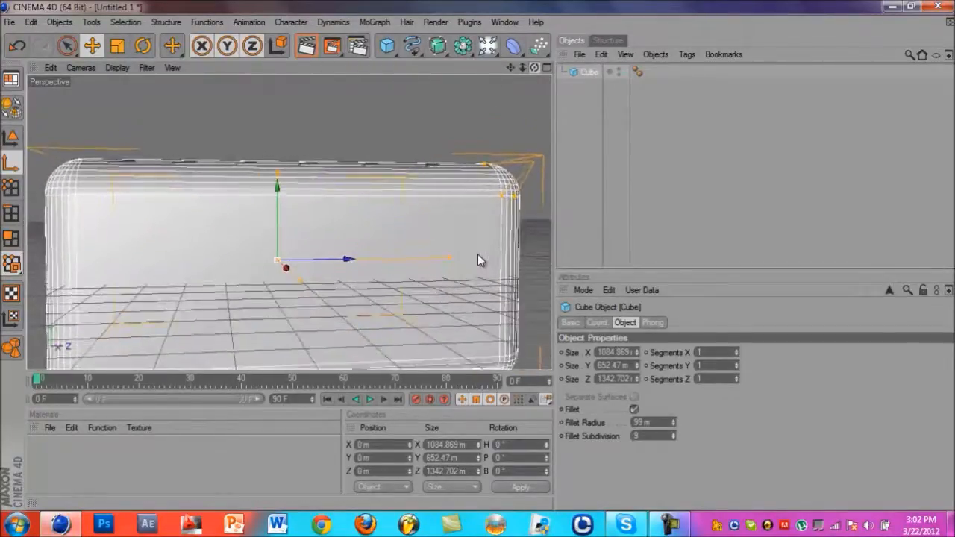
drag(515, 66, 485, 261)
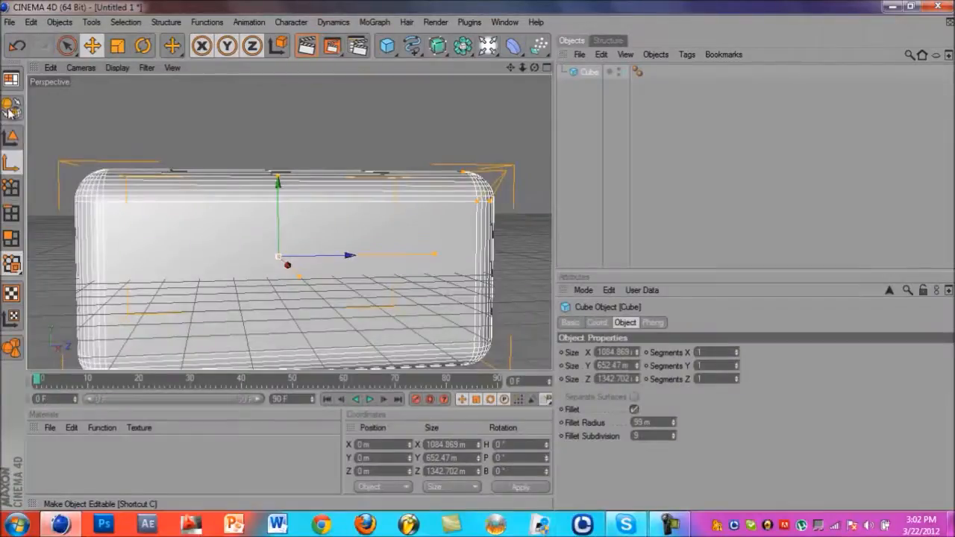
click(11, 110)
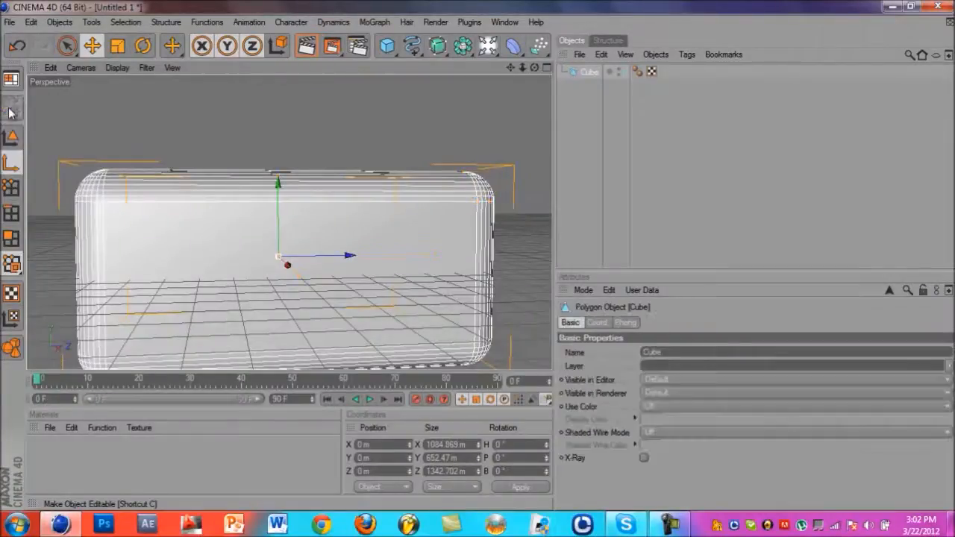
click(11, 238)
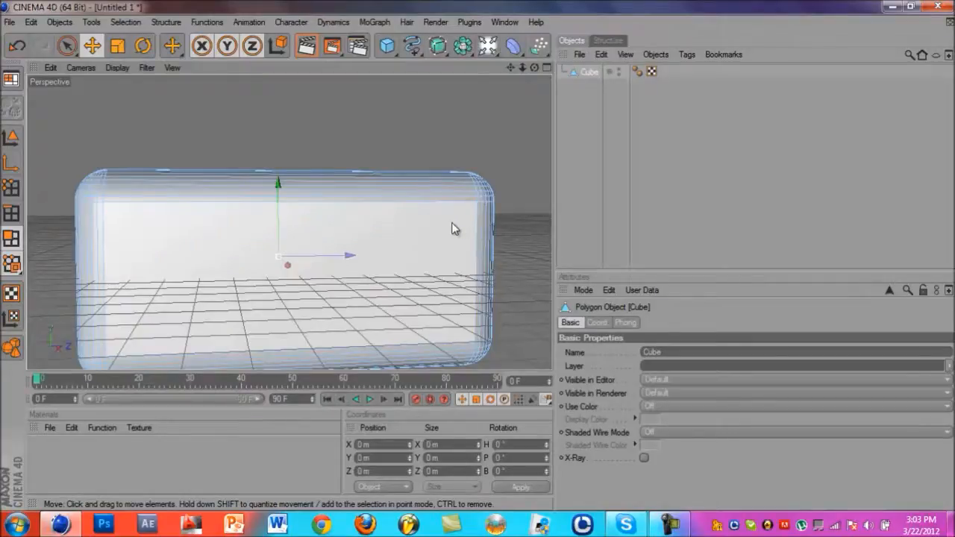
click(452, 224)
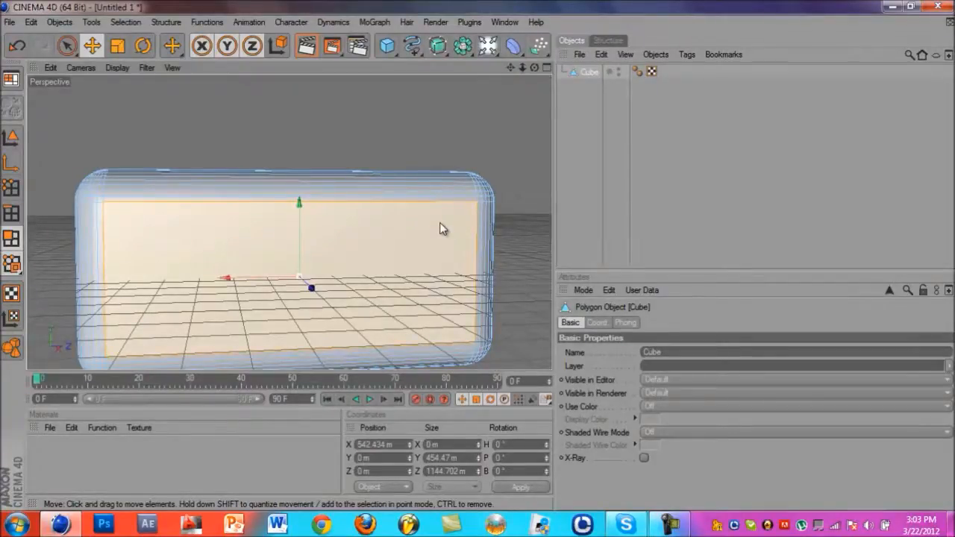
key(Delete)
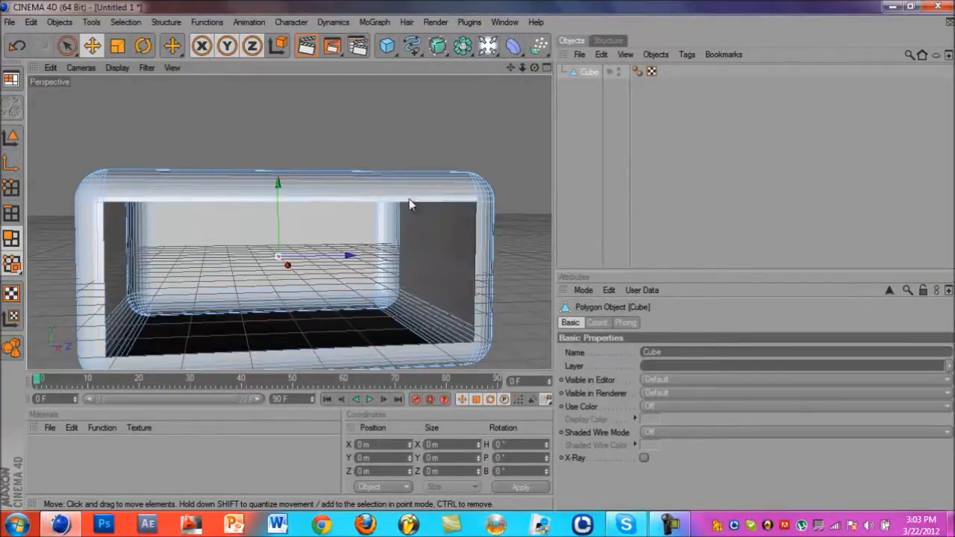
Step: Select all the rounded polygon strips along the upper edge of the front opening and delete them
click(409, 199)
click(409, 187)
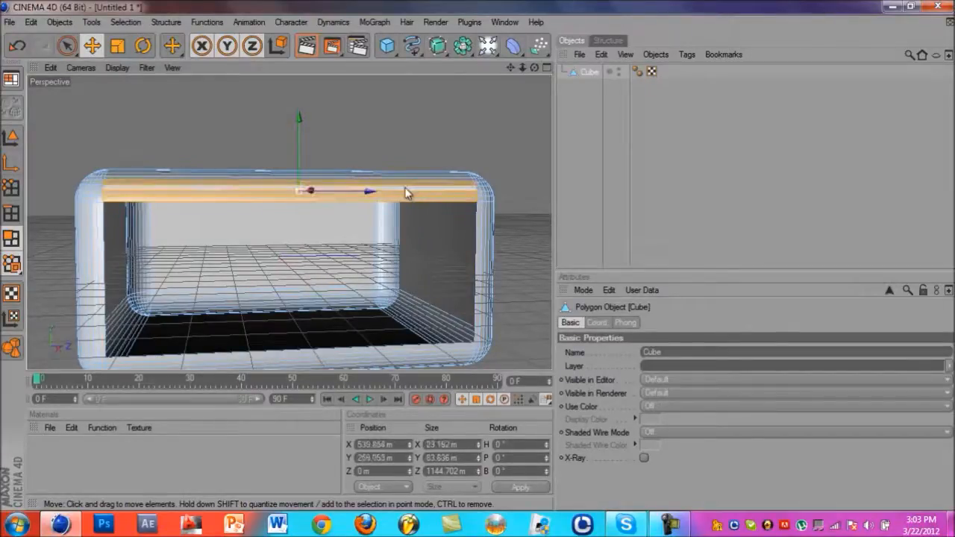
click(405, 180)
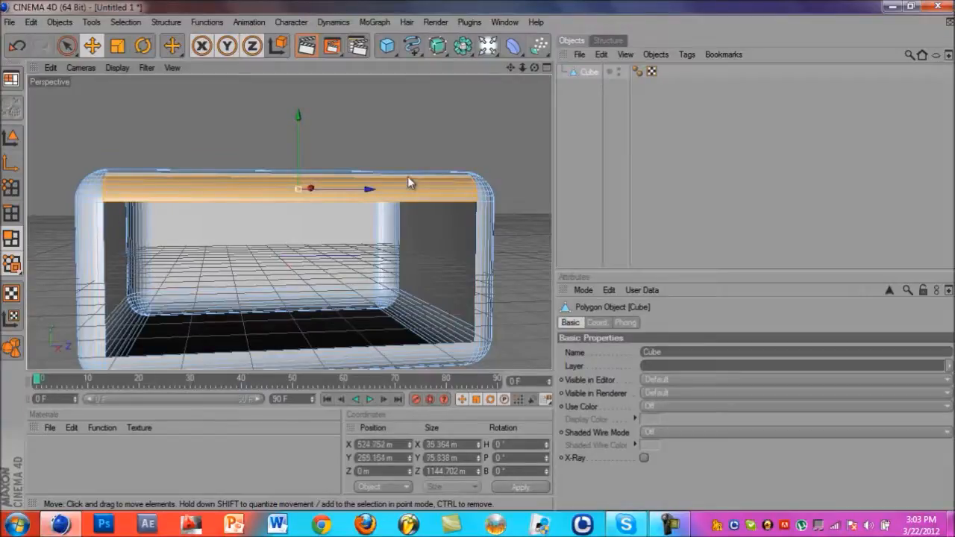
click(413, 172)
shift+click(412, 172)
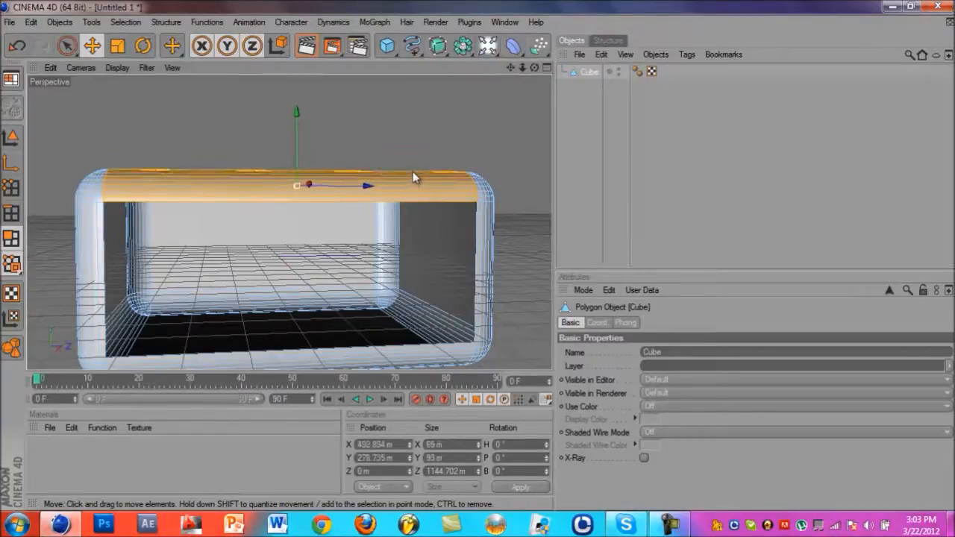
drag(534, 68, 476, 253)
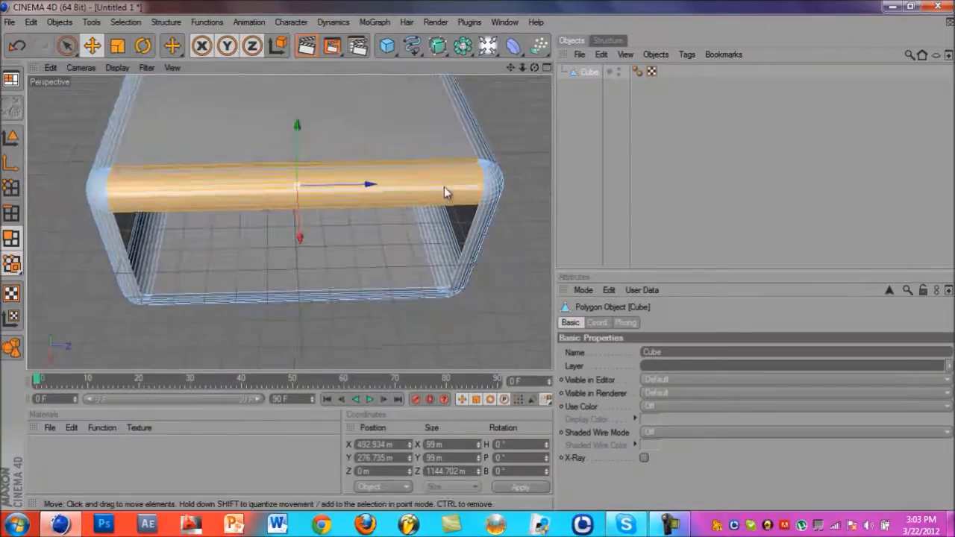
drag(300, 236, 298, 170)
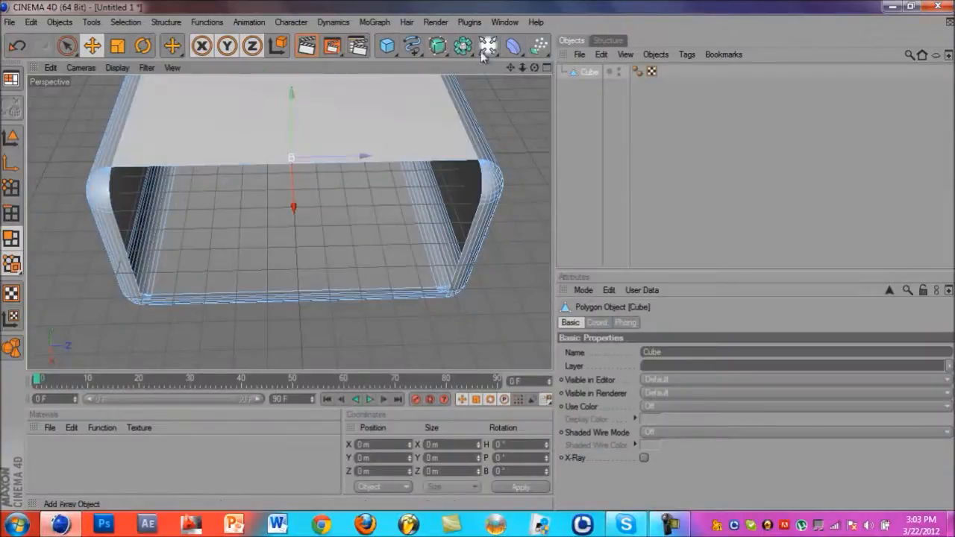
Step: Delete the rounded polygon strips along the lower edge of the cube's front opening
drag(531, 66, 479, 254)
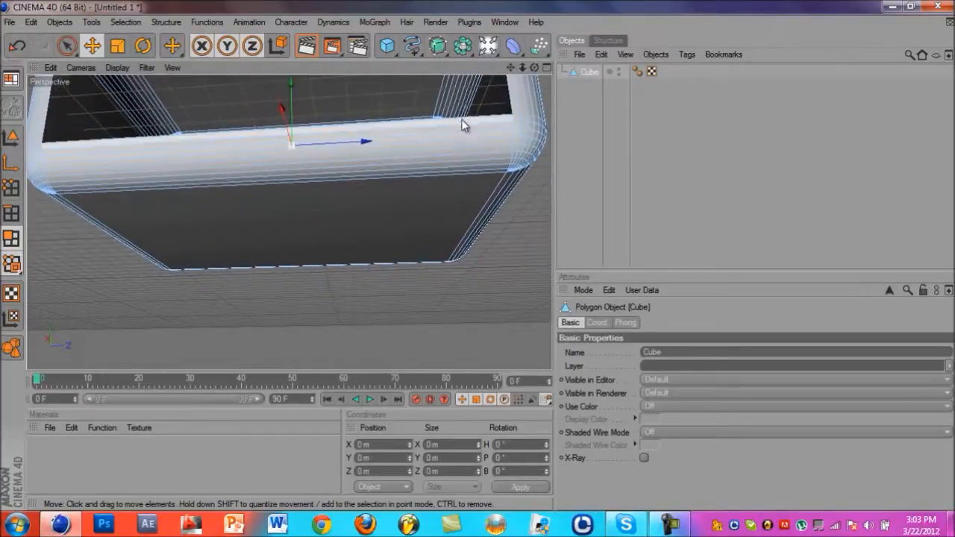
click(461, 121)
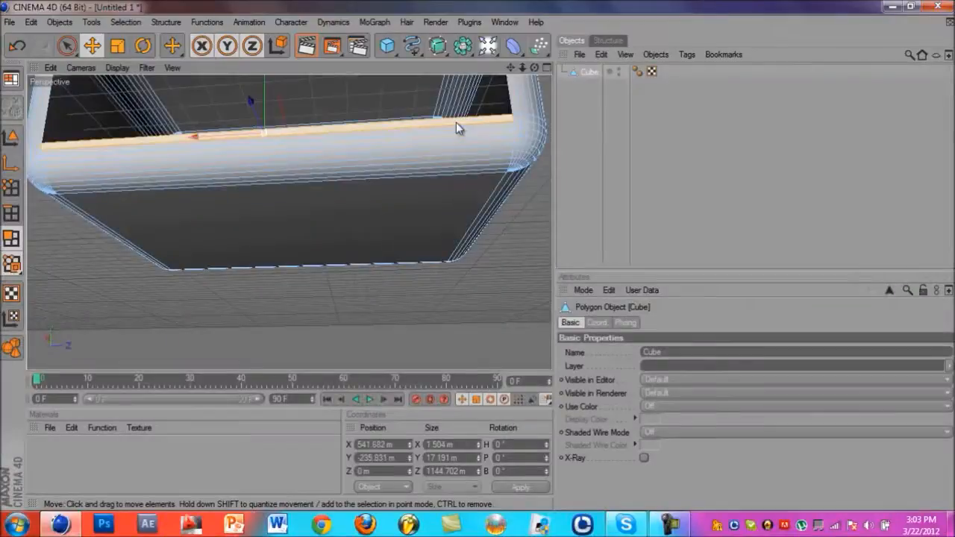
drag(456, 122, 452, 172)
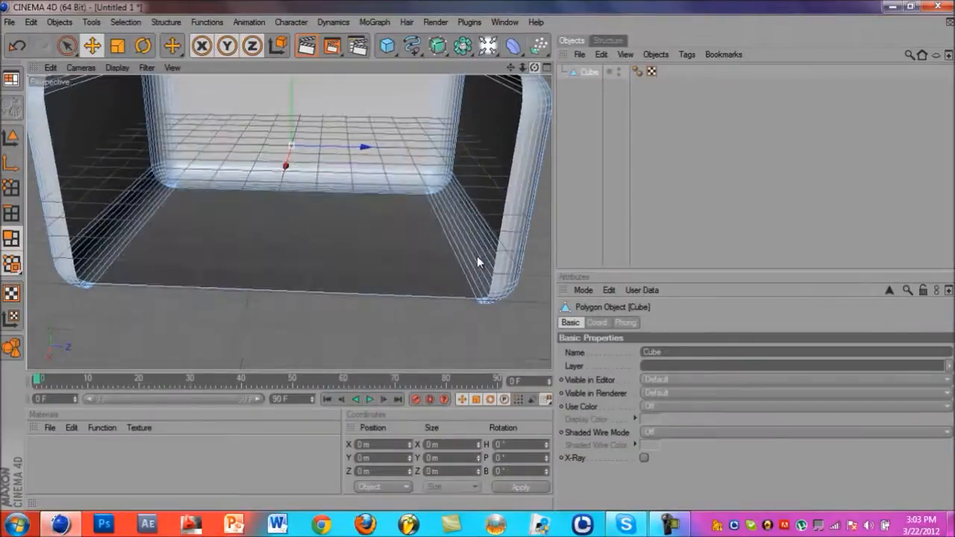
Step: Add a plane object inside the open cube and make two copies of it
drag(477, 256, 476, 257)
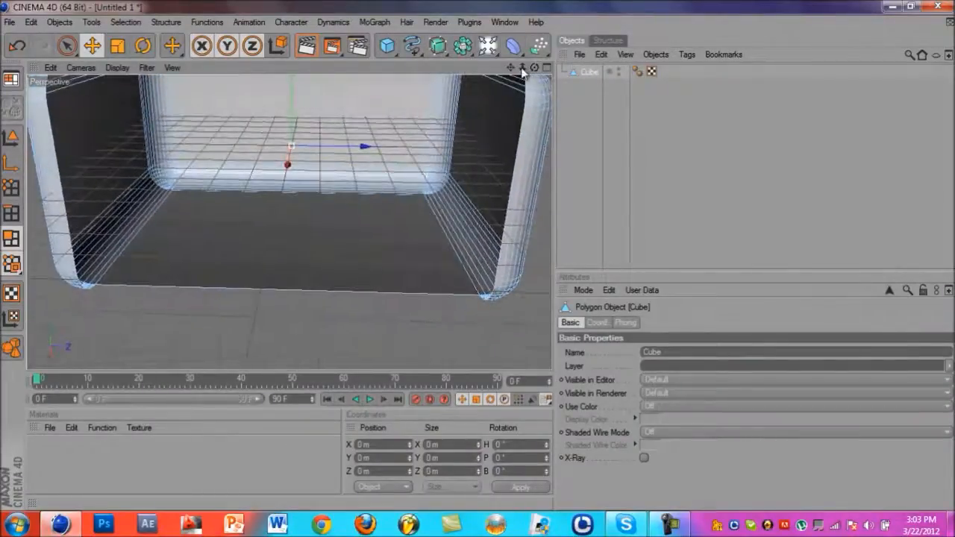
drag(535, 69, 480, 260)
drag(511, 70, 478, 253)
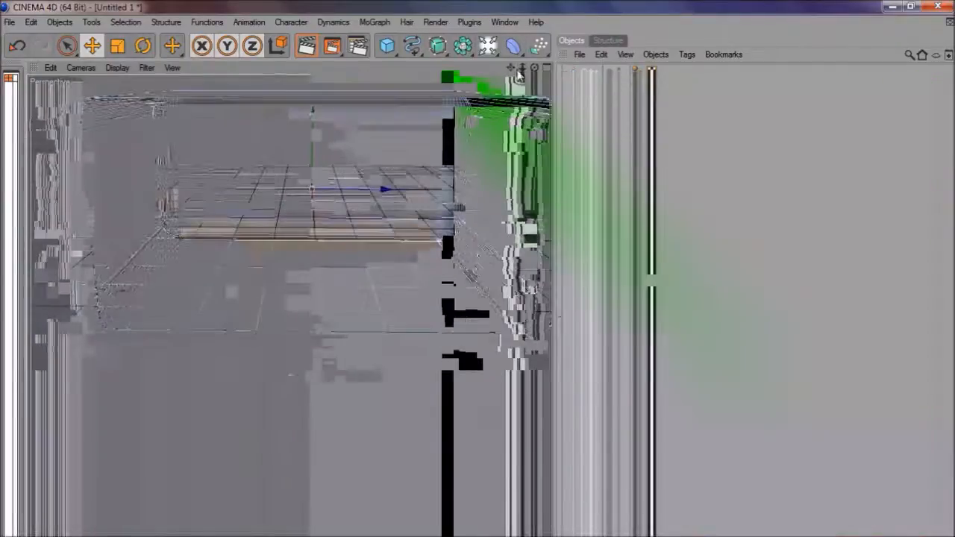
click(334, 47)
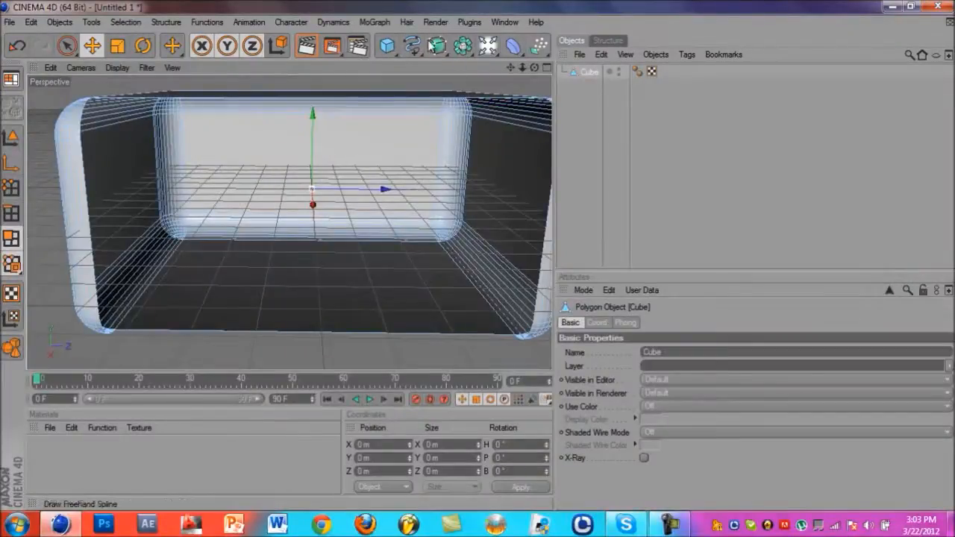
click(390, 47)
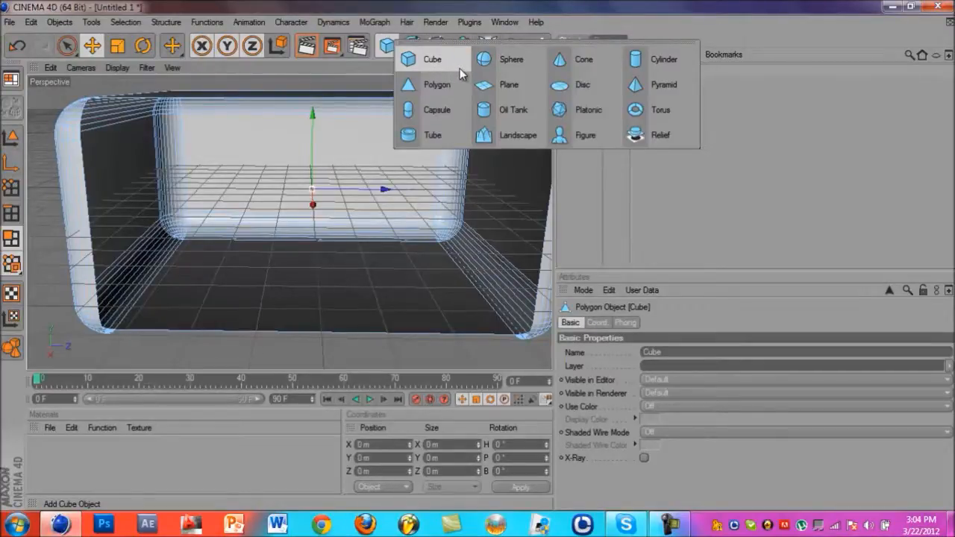
click(506, 88)
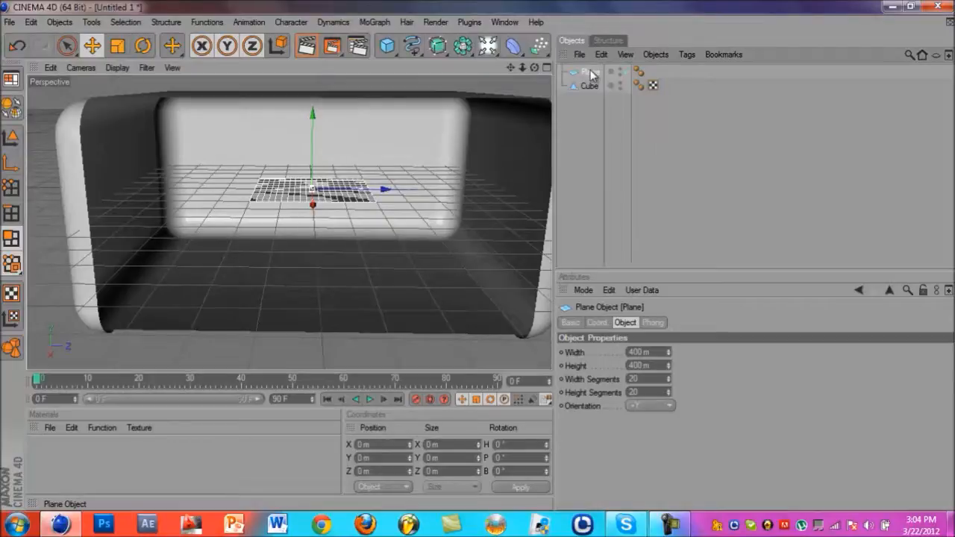
key(ctrl+v)
key(ctrl+v)
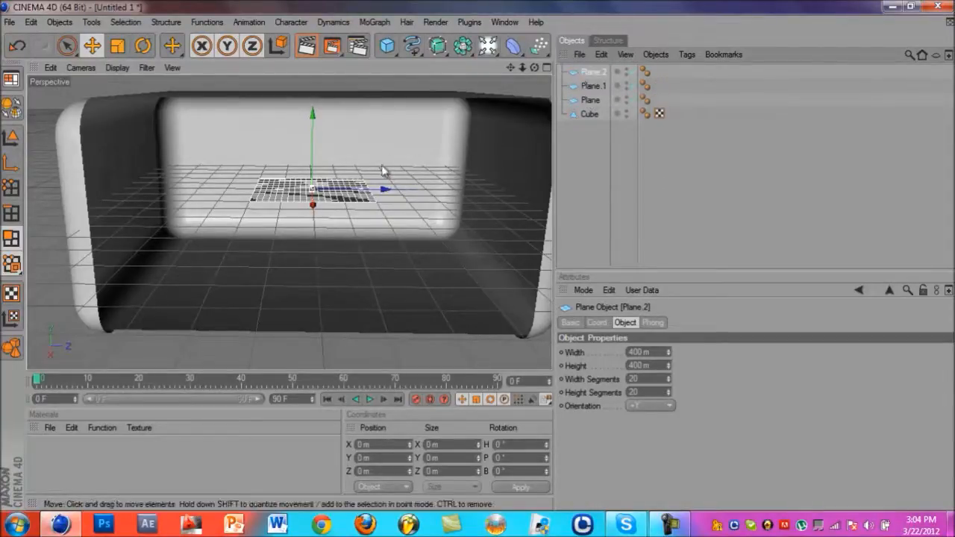
Step: Spread the three planes into a row along Z, moving Plane.2 in the positive direction and the original Plane in the negative direction
drag(383, 193, 478, 261)
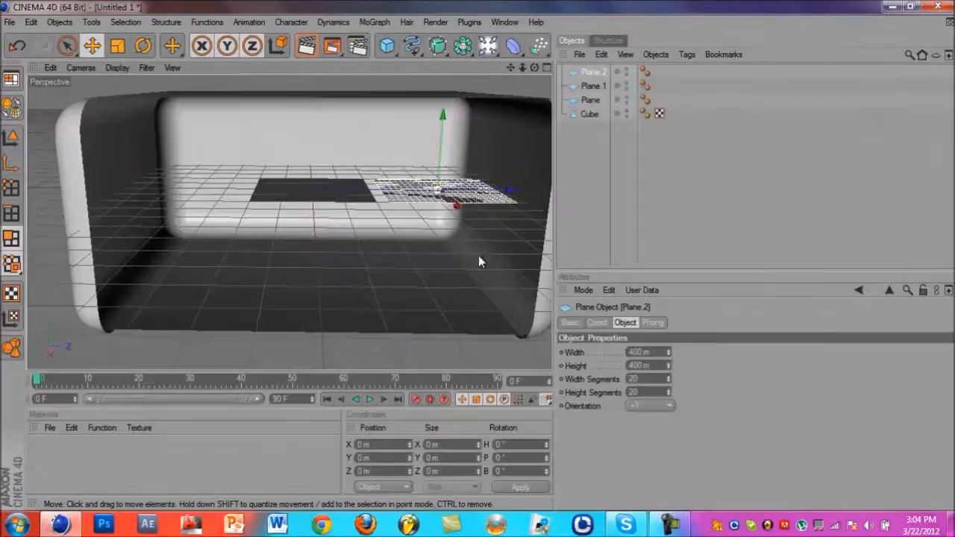
click(592, 86)
click(590, 100)
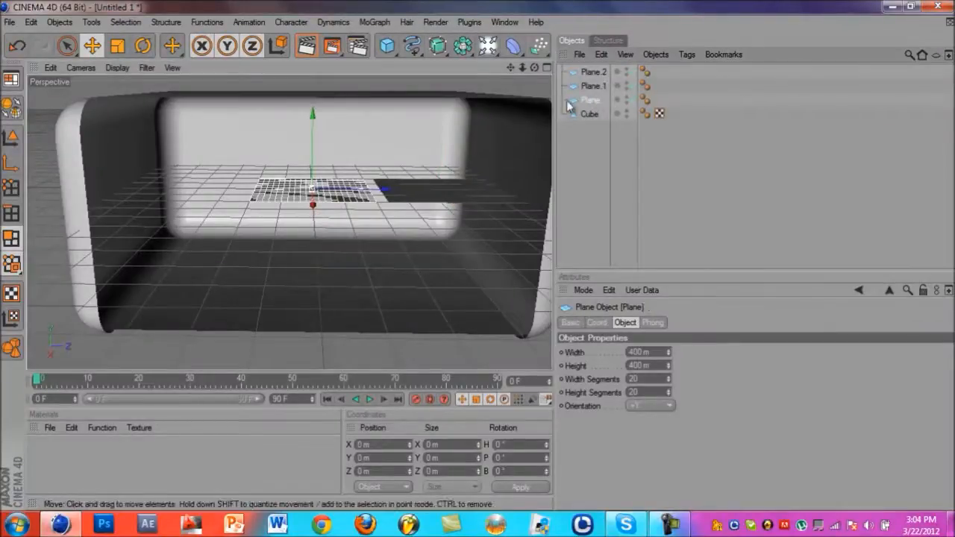
drag(382, 190, 479, 255)
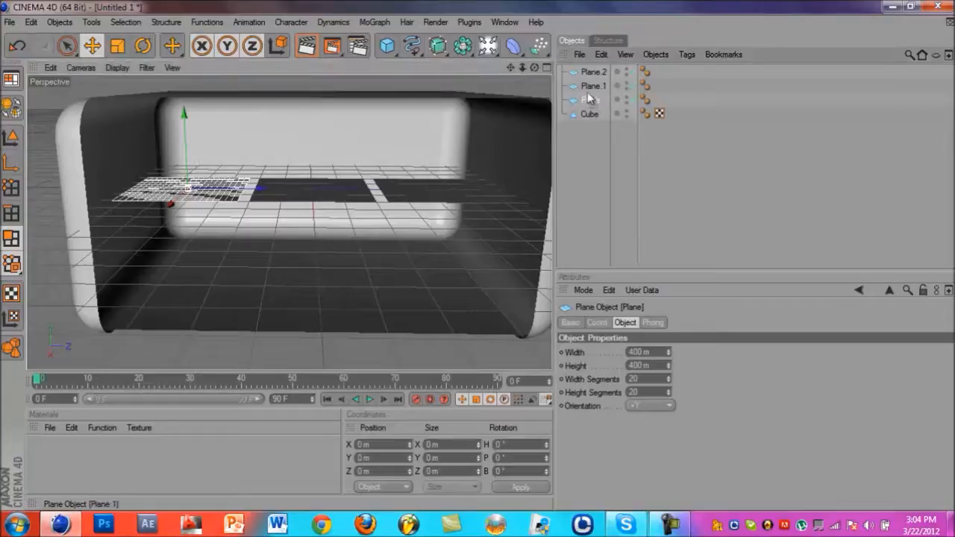
Step: Select all three planes and raise them together along Y to just beneath the cube's ceiling
shift+click(593, 73)
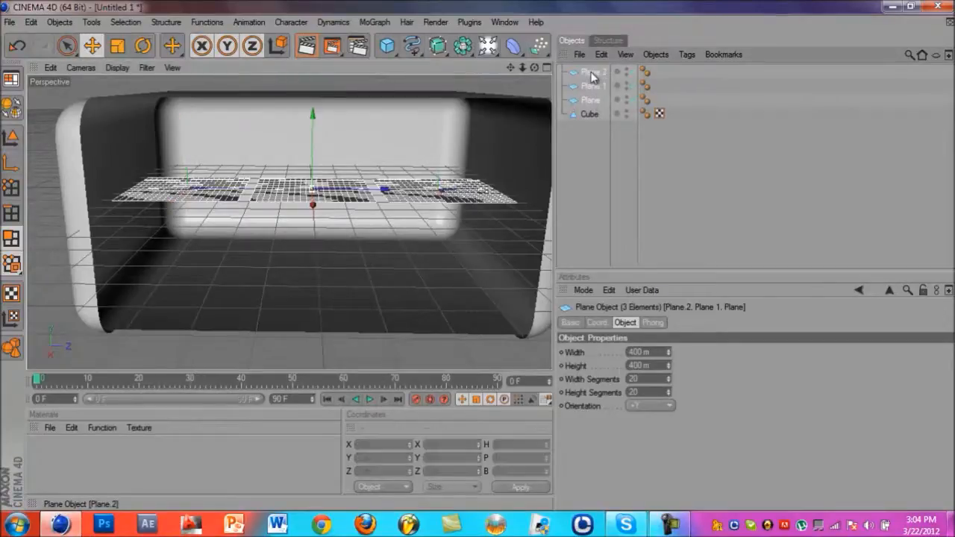
click(586, 147)
click(592, 101)
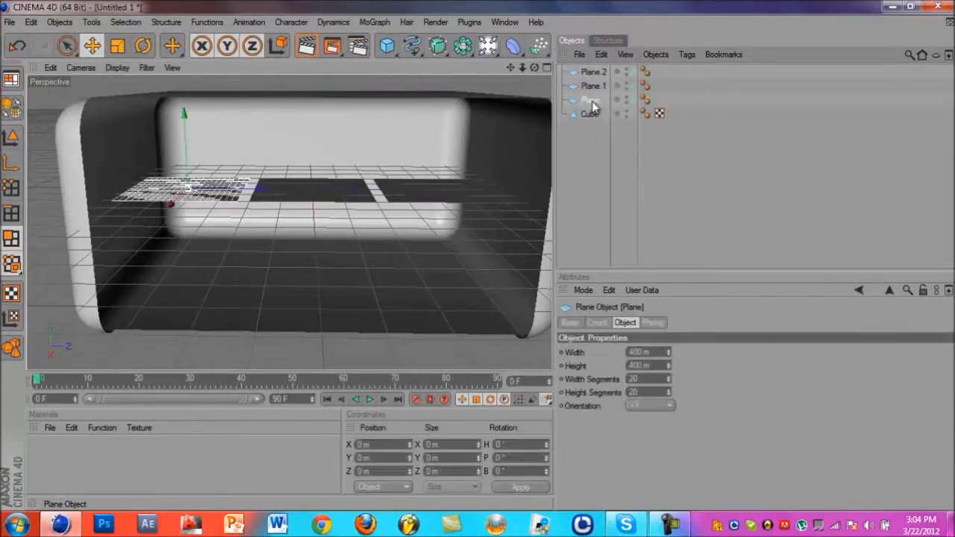
shift+click(593, 73)
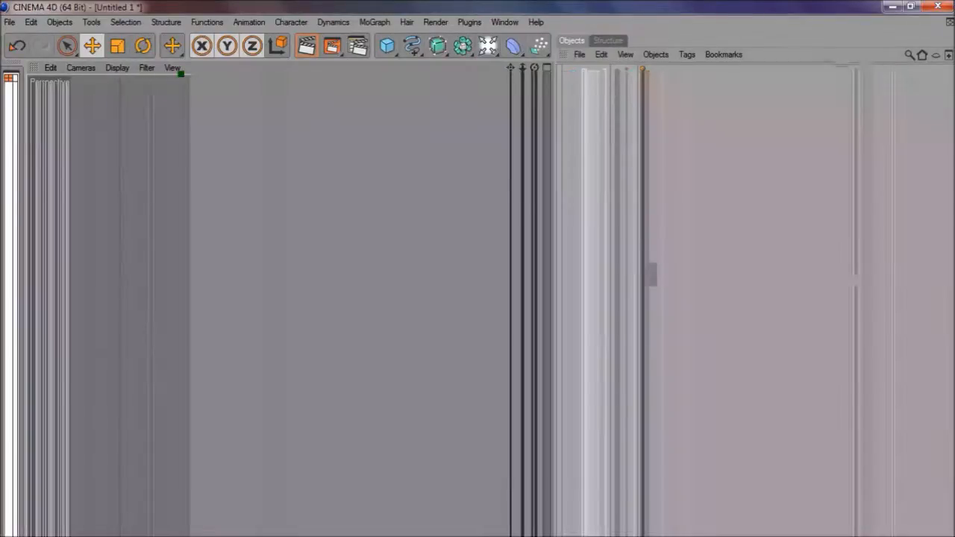
mouse_move(313, 126)
mouse_down()
mouse_move(313, 16)
mouse_move(313, 42)
mouse_up()
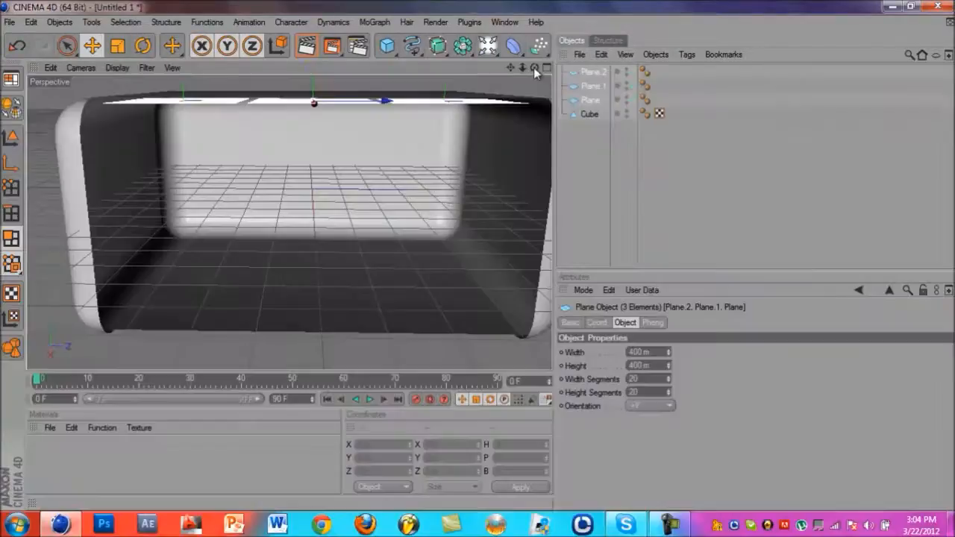
drag(534, 68, 478, 259)
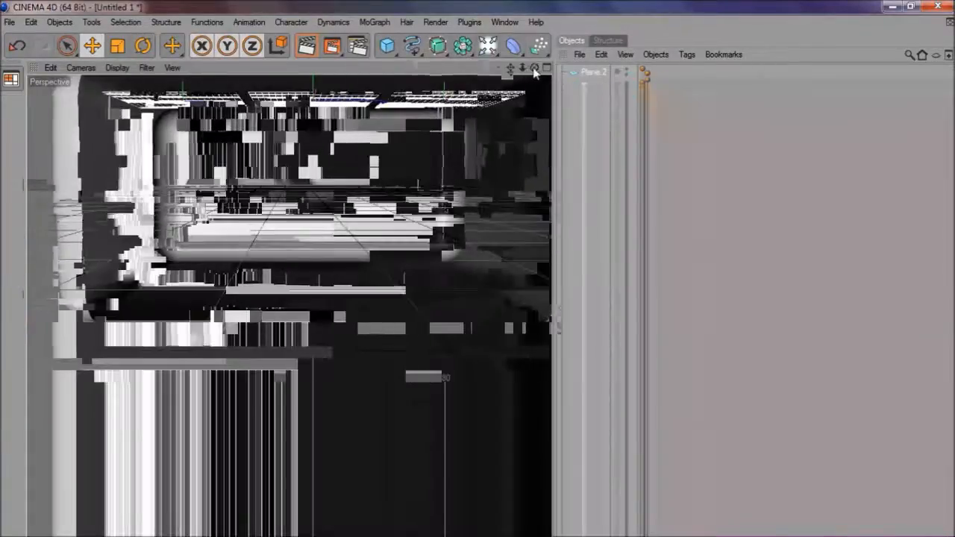
drag(523, 68, 478, 256)
drag(511, 68, 480, 255)
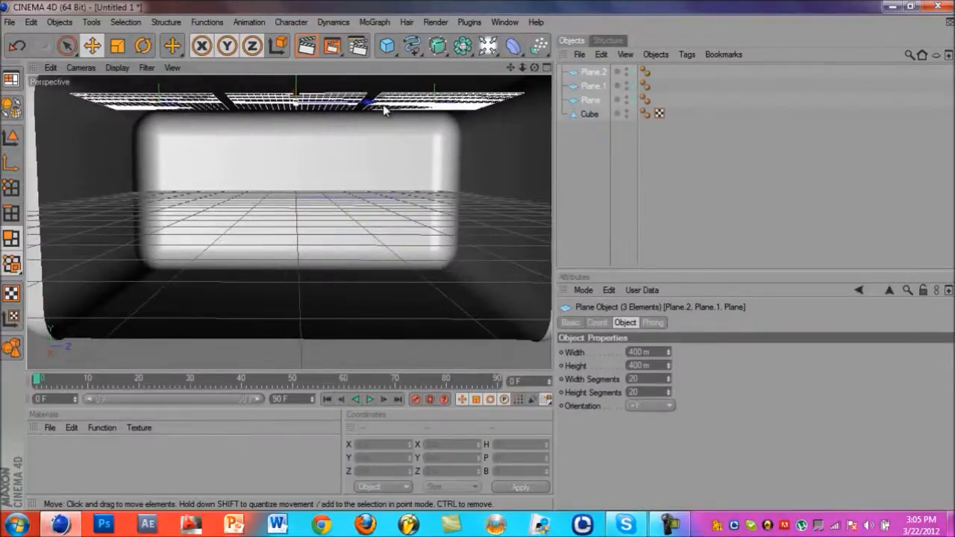
Step: Create a new material and enable its Luminance channel with a red color of R 255, G 0, B 0
click(50, 427)
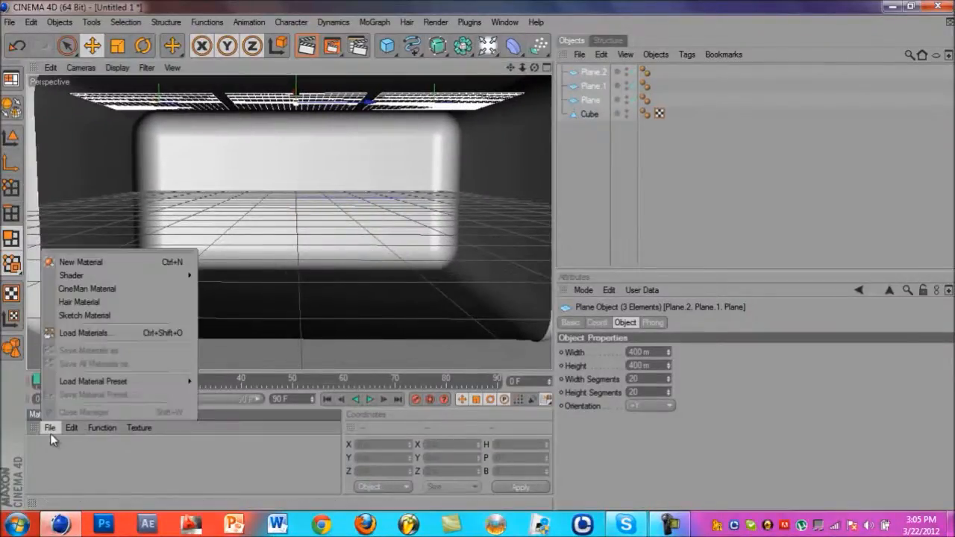
mouse_move(71, 427)
click(96, 263)
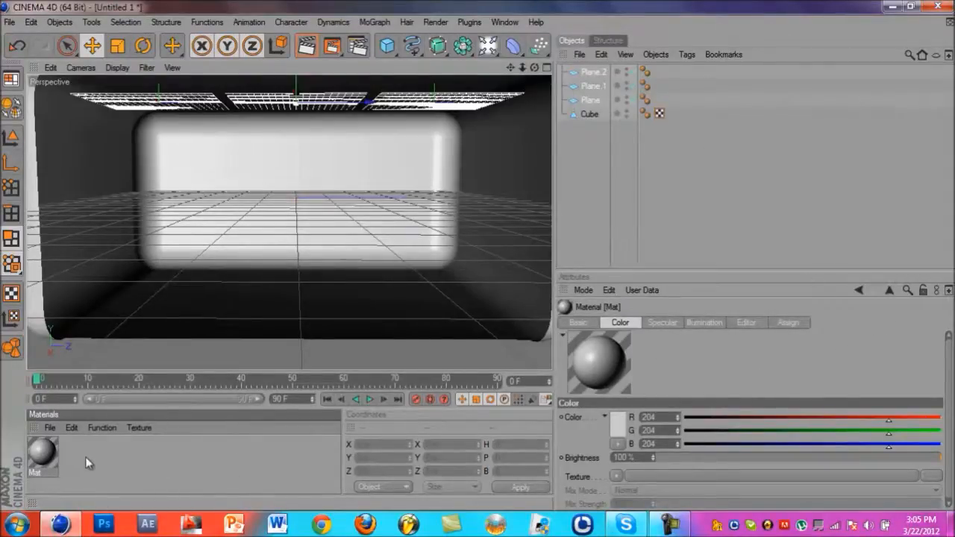
double_click(50, 454)
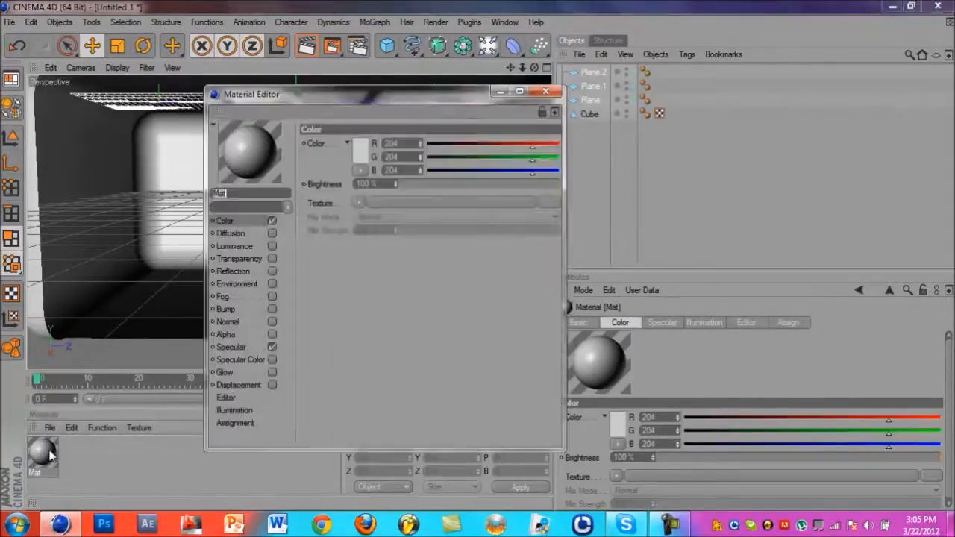
click(271, 246)
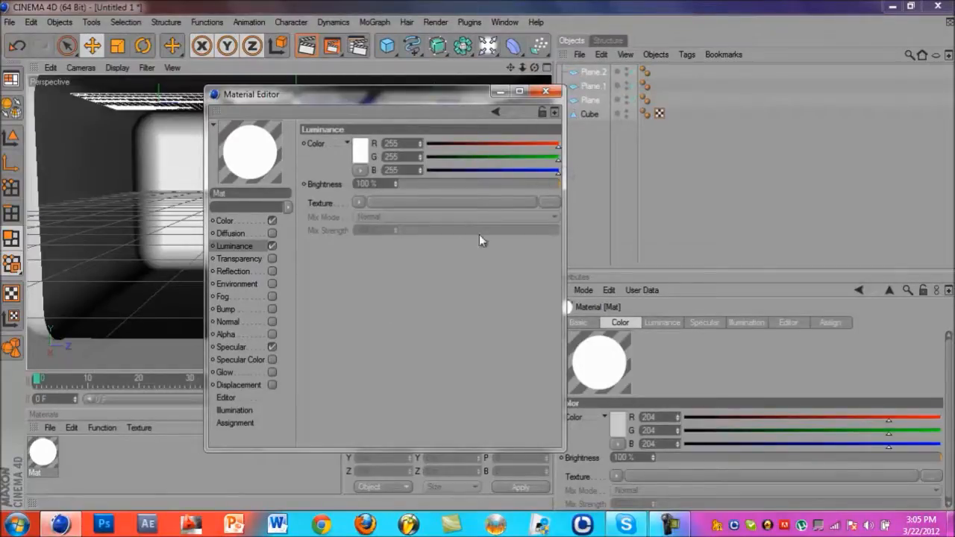
drag(541, 160, 432, 160)
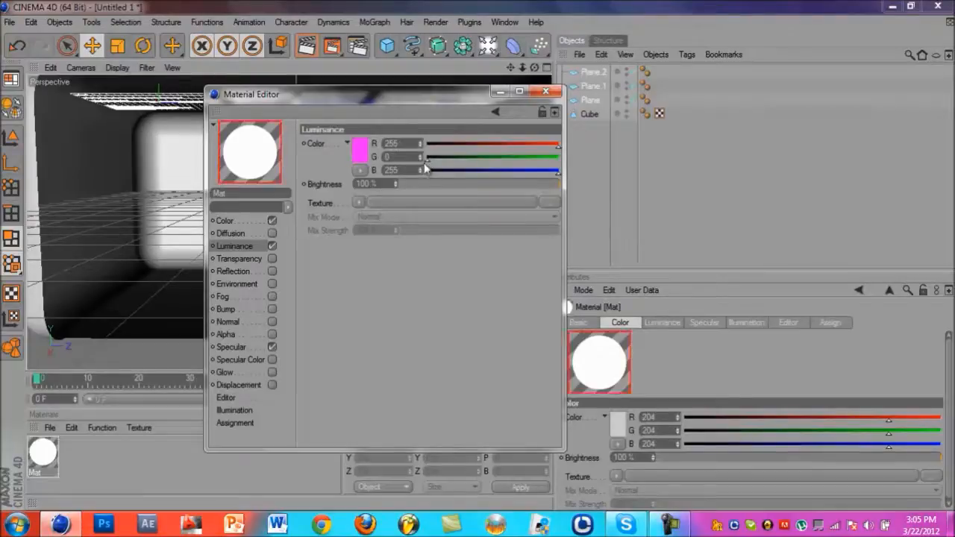
click(423, 171)
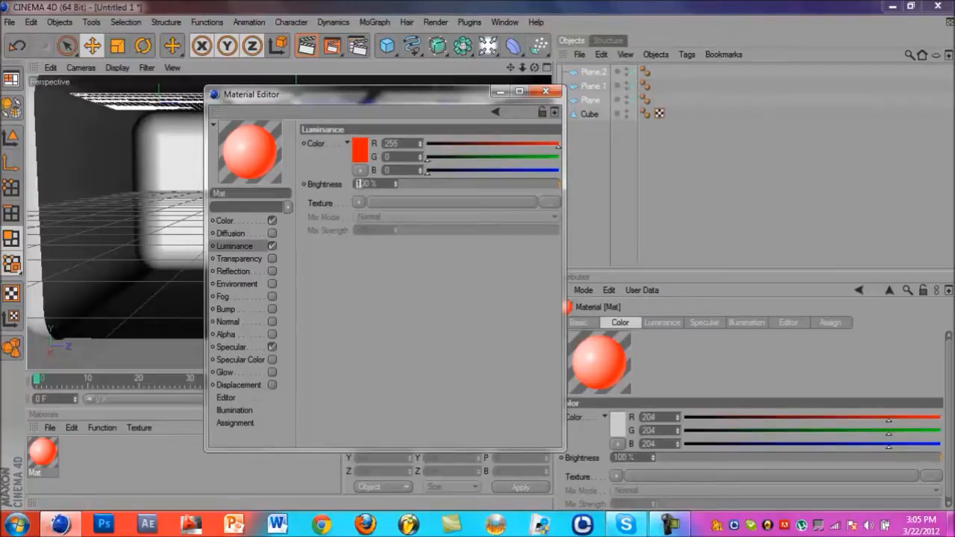
Step: Set the red material's luminance brightness to 300% and close its editor
click(892, 6)
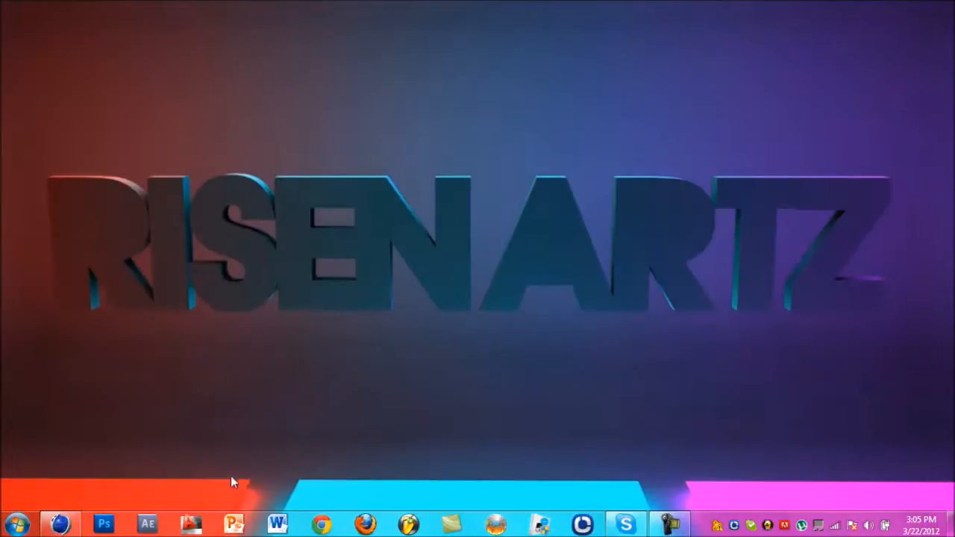
click(59, 524)
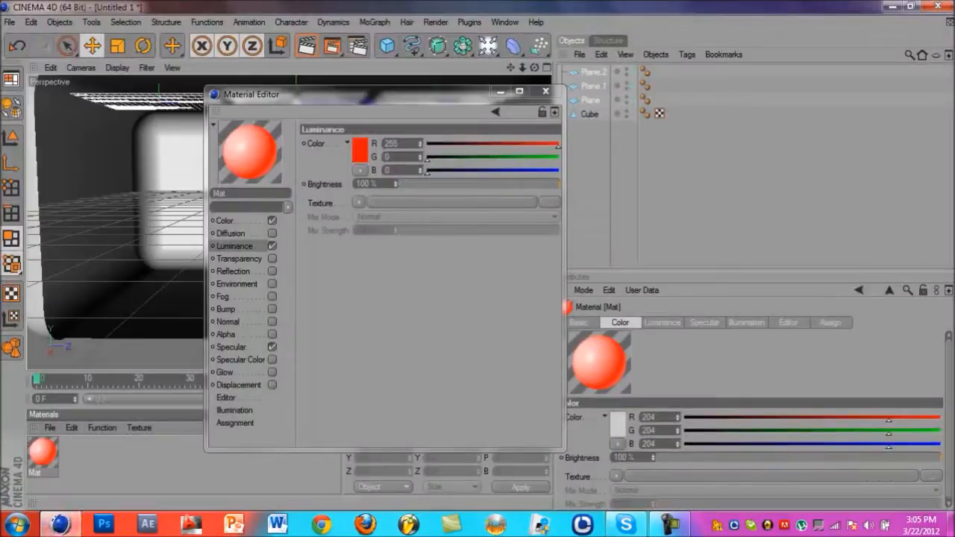
click(357, 184)
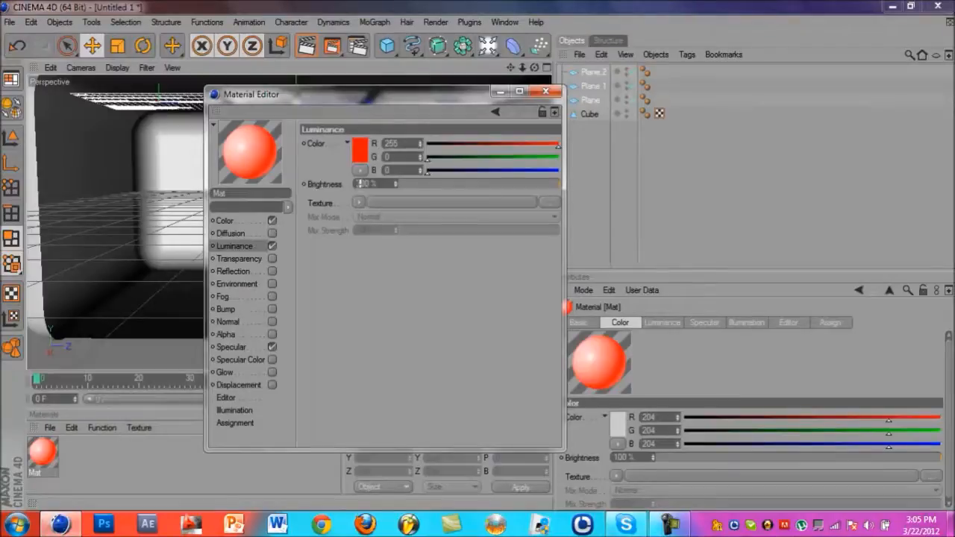
text(200)
key(Return)
click(546, 91)
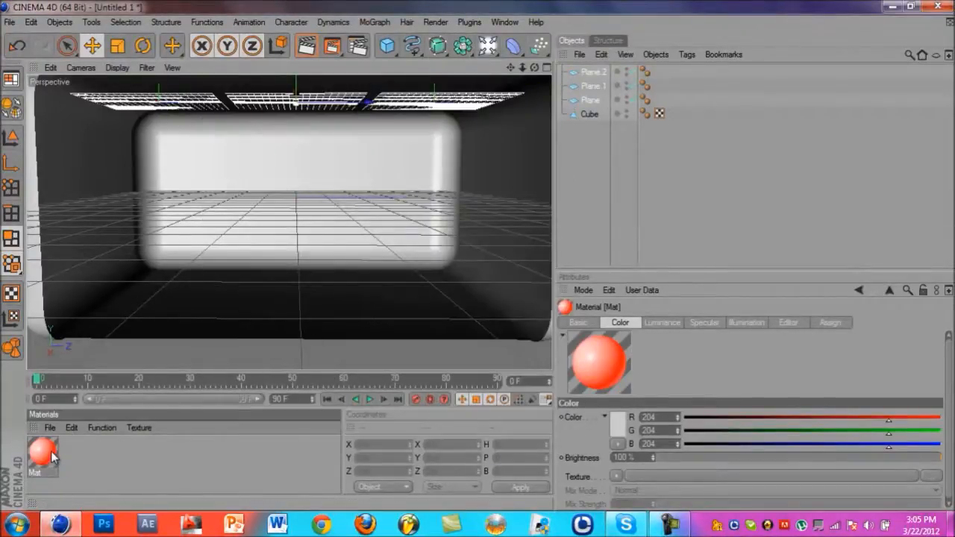
Step: Make two copies of the red luminous material
key(ctrl+v)
key(ctrl+v)
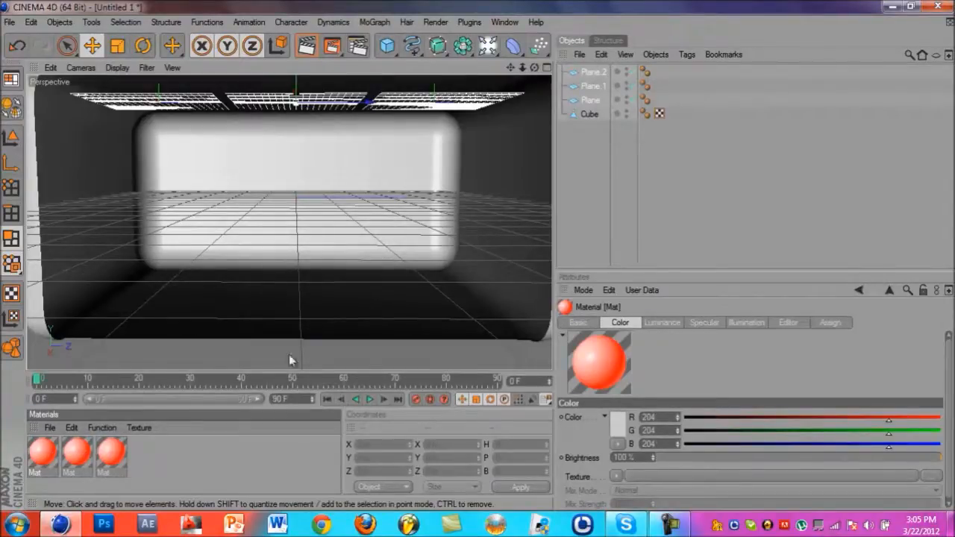
click(892, 6)
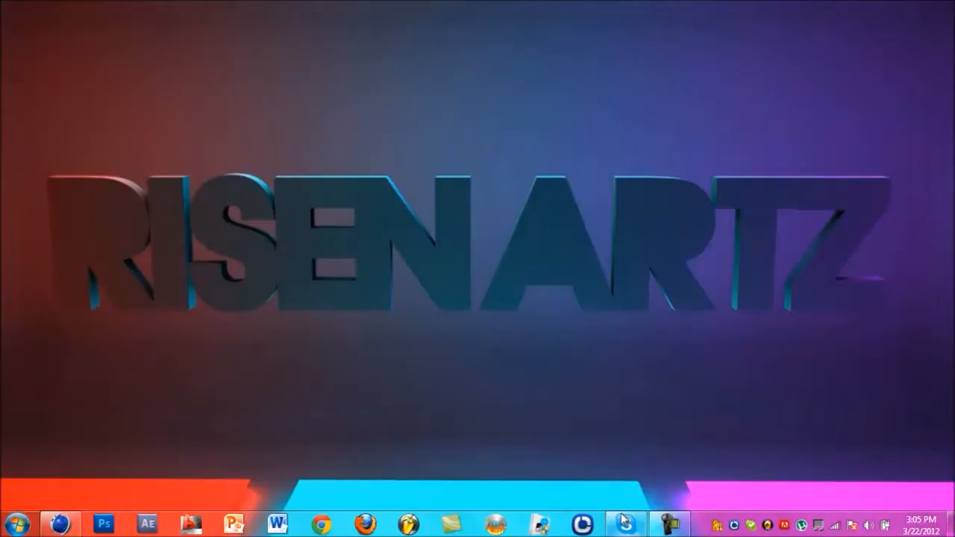
click(60, 525)
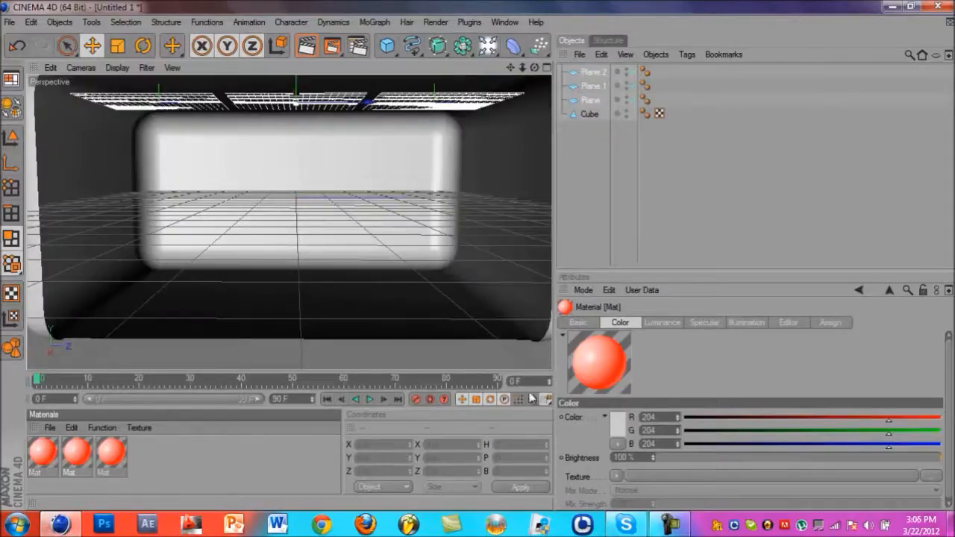
Step: Change the second material's luminance color to cyan with R 0, G 247, B 255
click(668, 323)
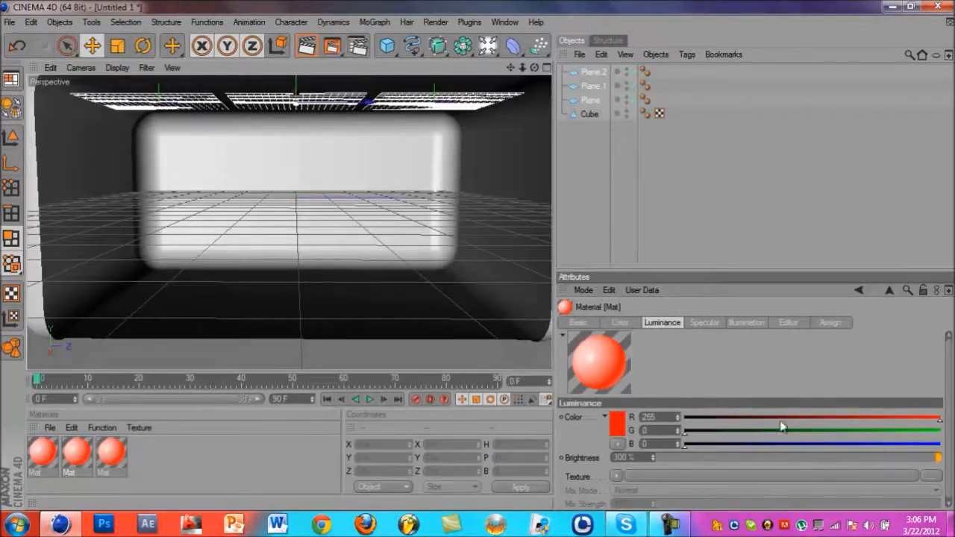
drag(780, 422, 942, 422)
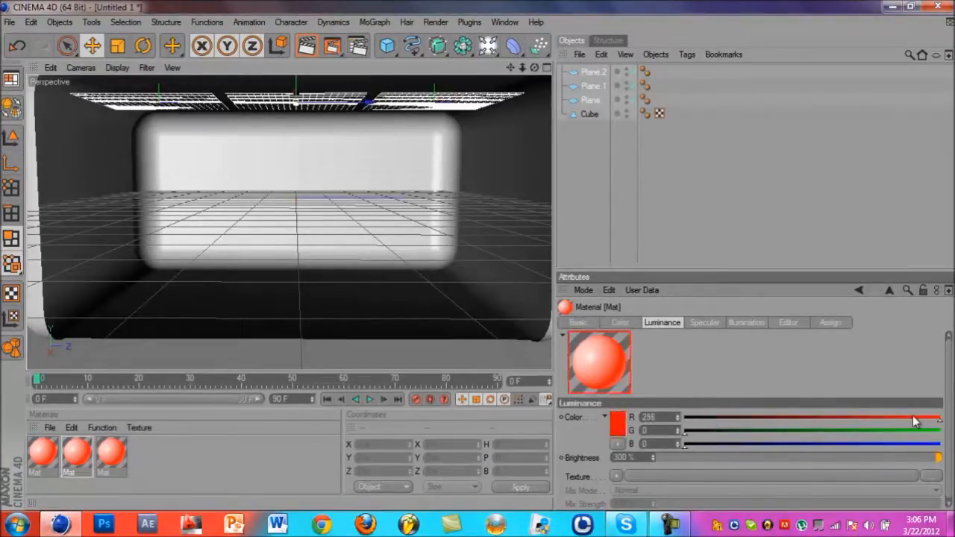
drag(848, 431, 688, 423)
drag(745, 446, 918, 448)
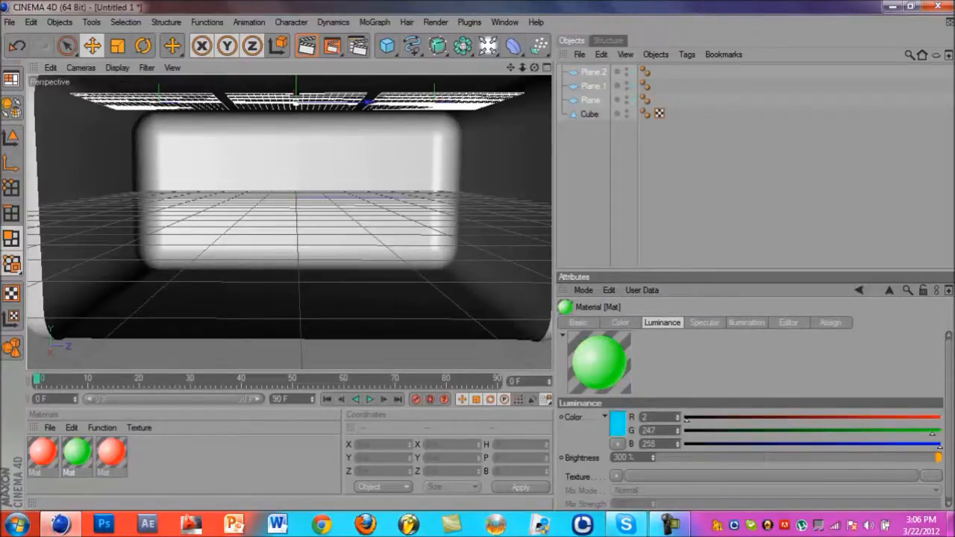
click(683, 420)
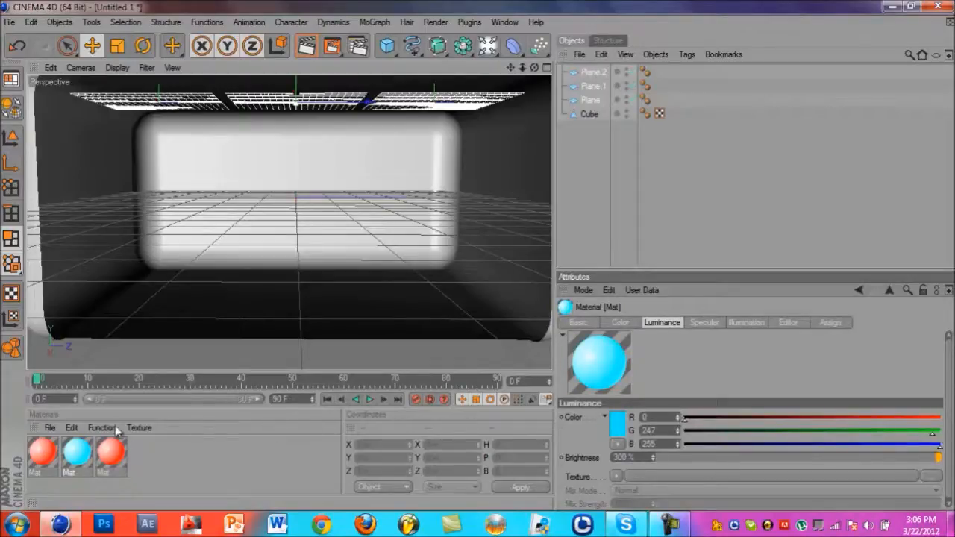
Step: Change the third material's luminance color to purple with R 110, G 0, B 255
click(115, 453)
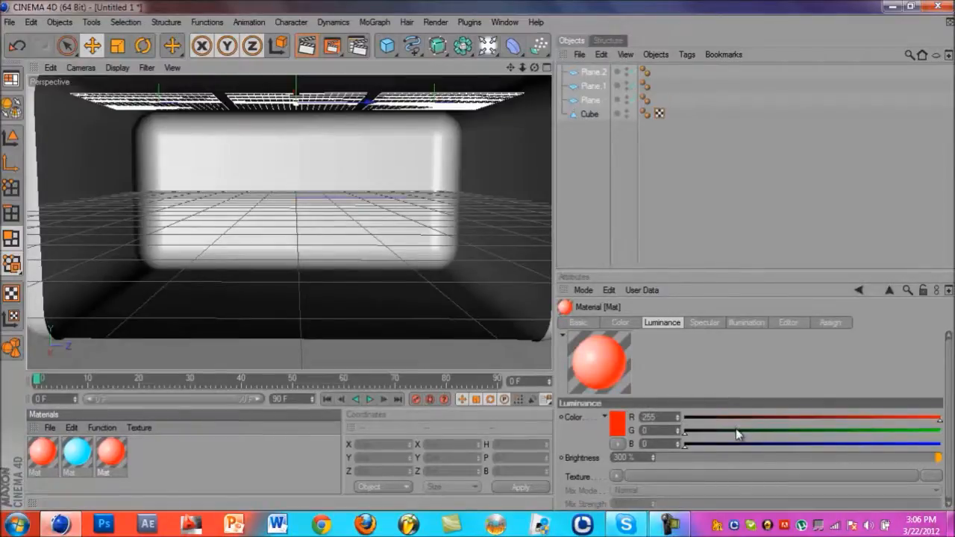
drag(731, 445, 948, 461)
drag(939, 418, 797, 423)
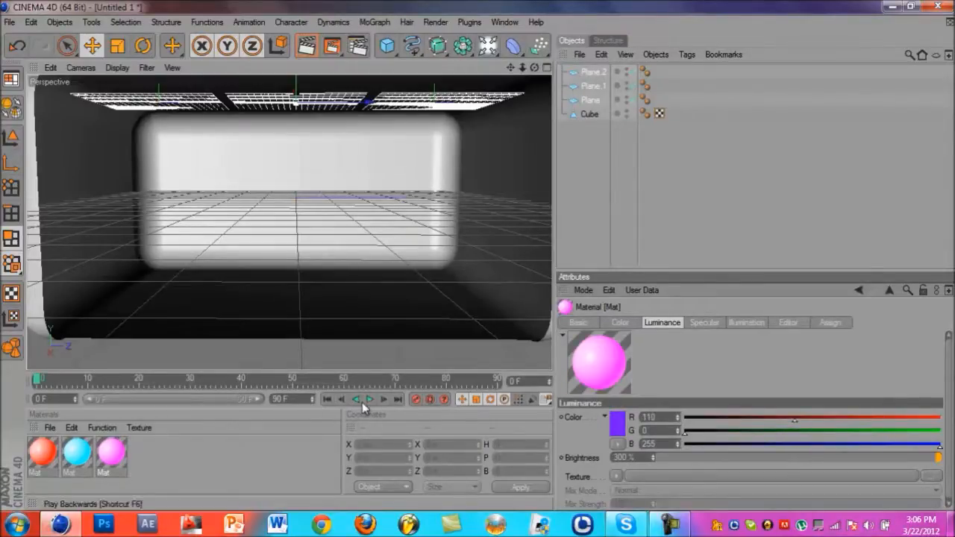
click(182, 461)
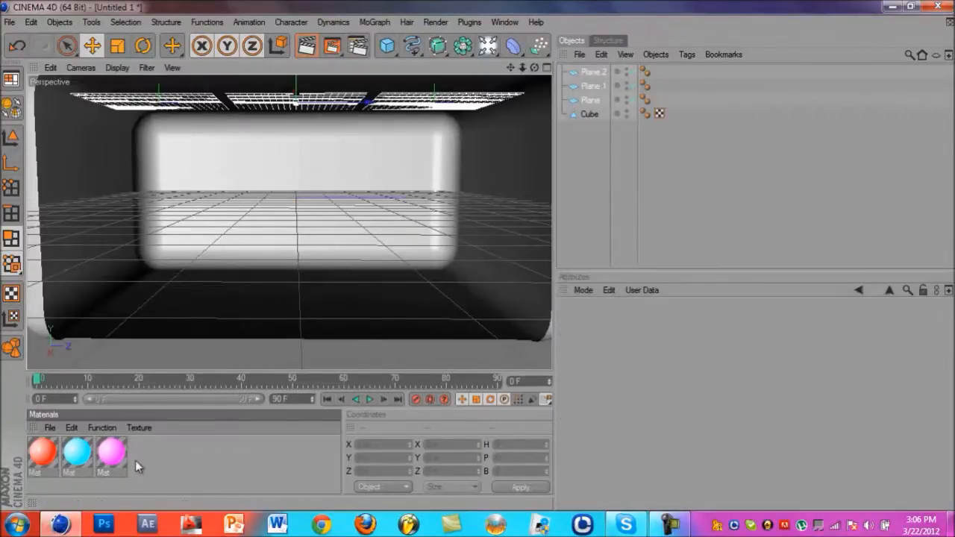
Step: Apply the red material to Plane, the cyan one to Plane.1 and the purple-pink one to Plane.2, then deselect everything
drag(40, 458, 145, 110)
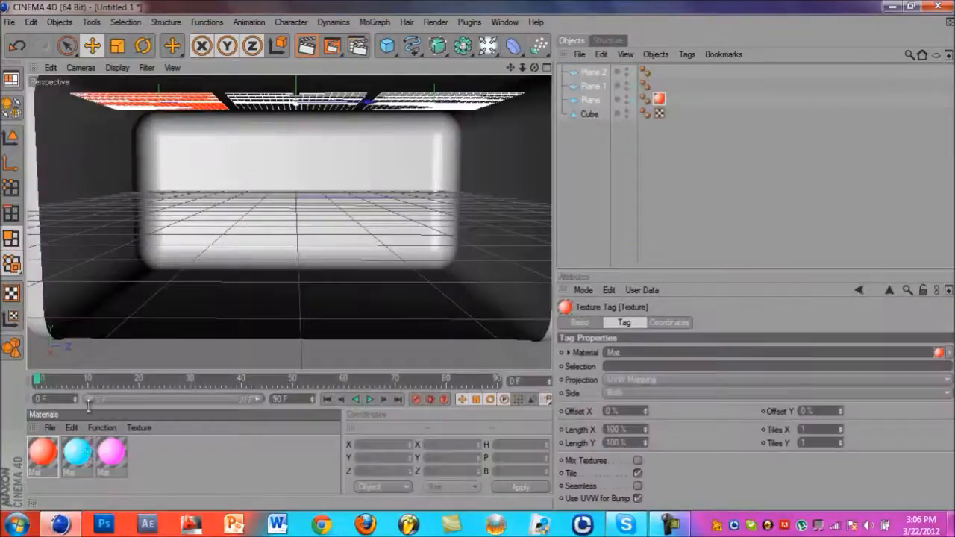
drag(215, 135, 252, 96)
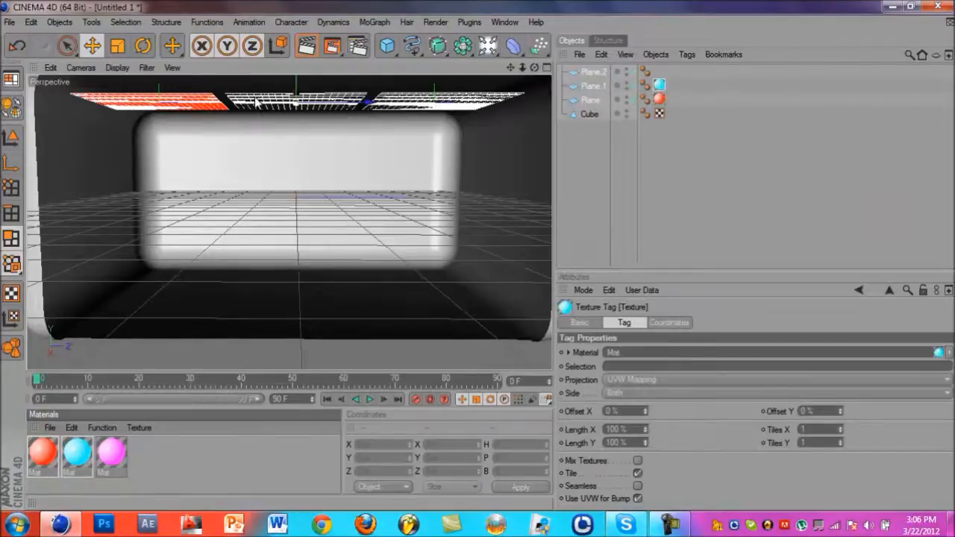
drag(129, 445, 398, 103)
drag(534, 68, 477, 262)
click(888, 7)
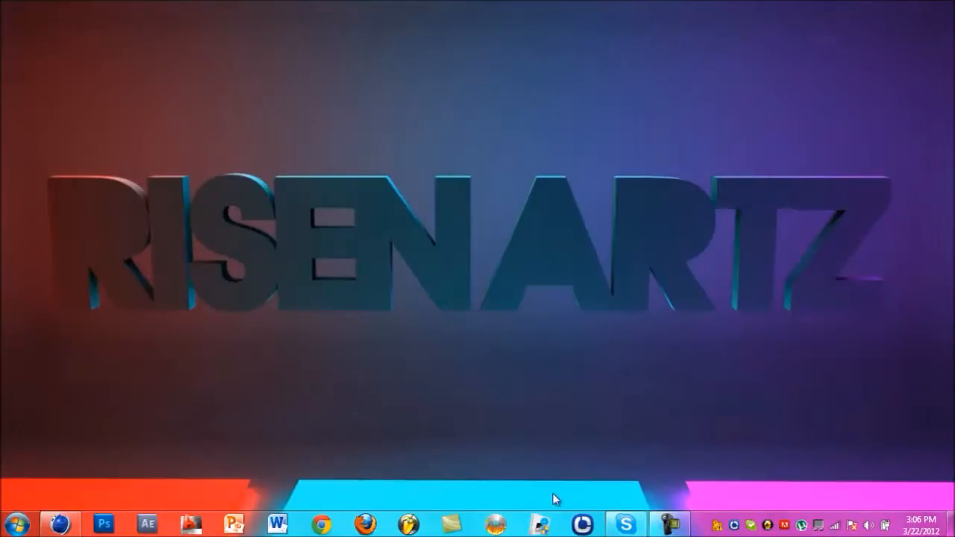
click(49, 527)
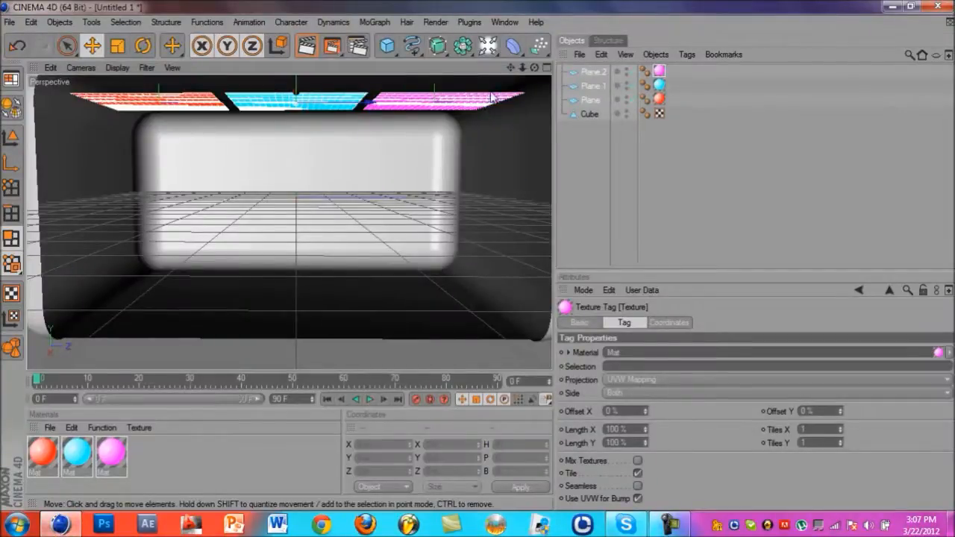
click(579, 140)
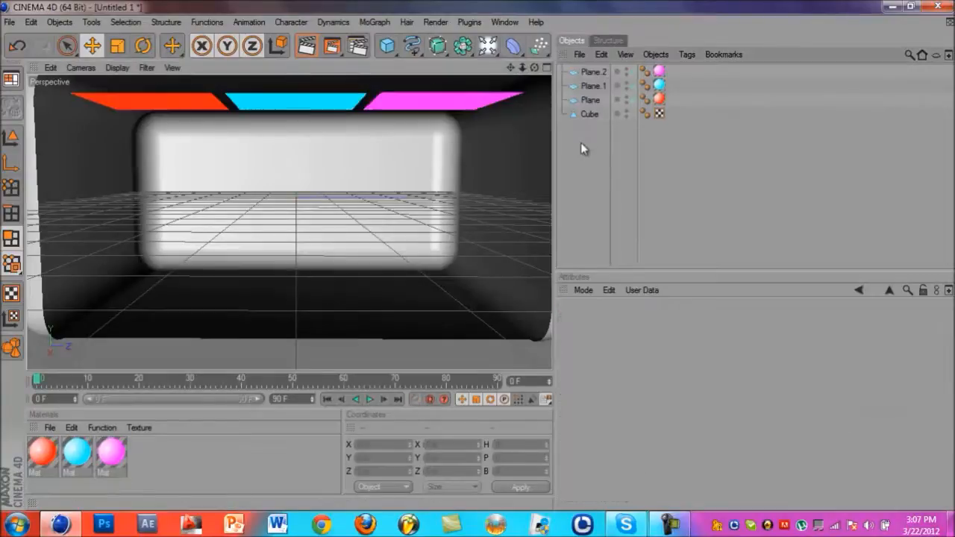
Step: Add a MoGraph Text Object and rotate it about its vertical axis to face the room's open front
click(382, 24)
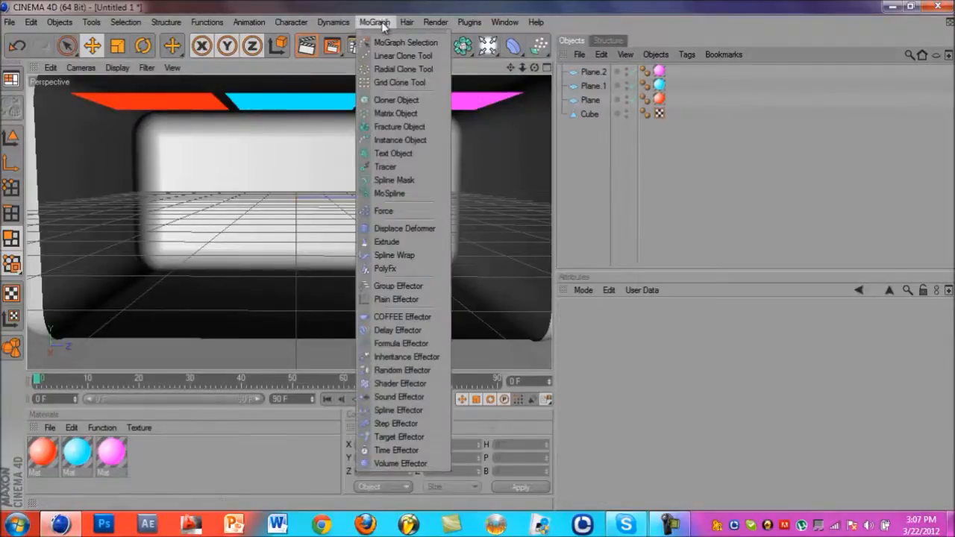
click(411, 153)
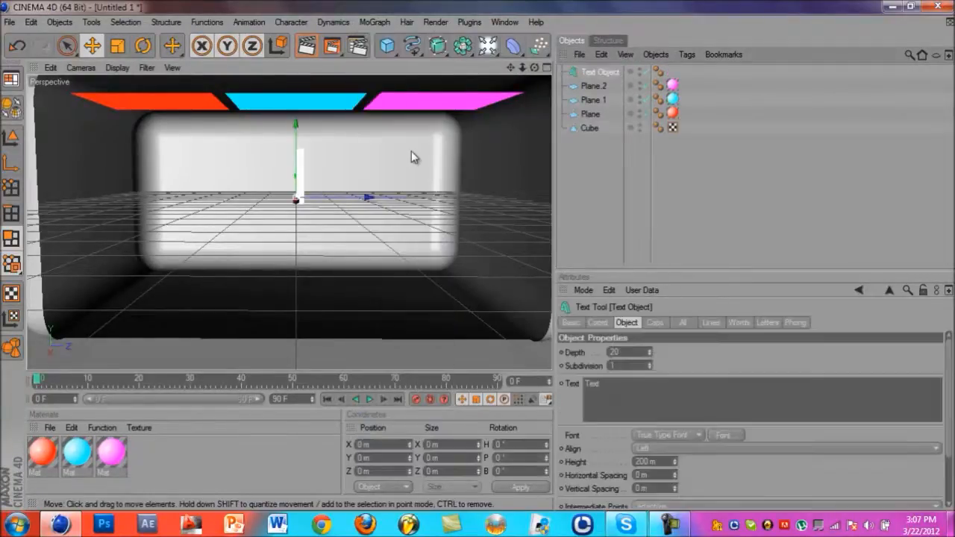
click(143, 45)
drag(313, 200, 363, 203)
drag(504, 458, 497, 458)
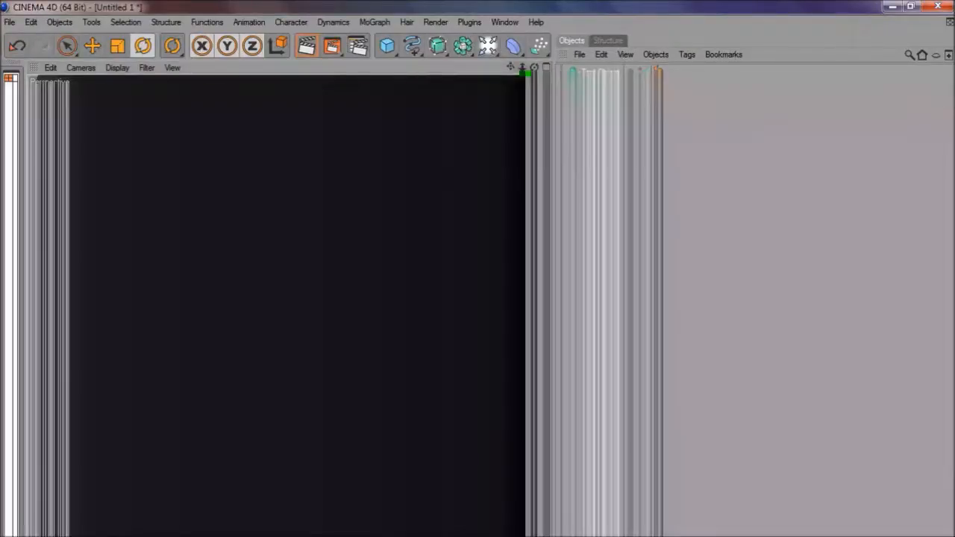
drag(332, 200, 334, 200)
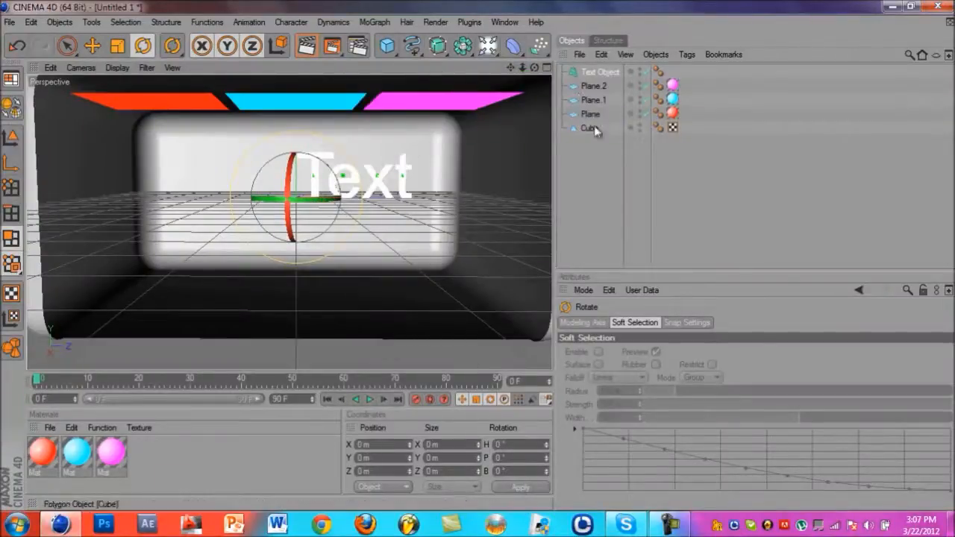
Step: Change the text object's wording to "Risen Artz" and move it sideways until it is centered in the room
click(601, 72)
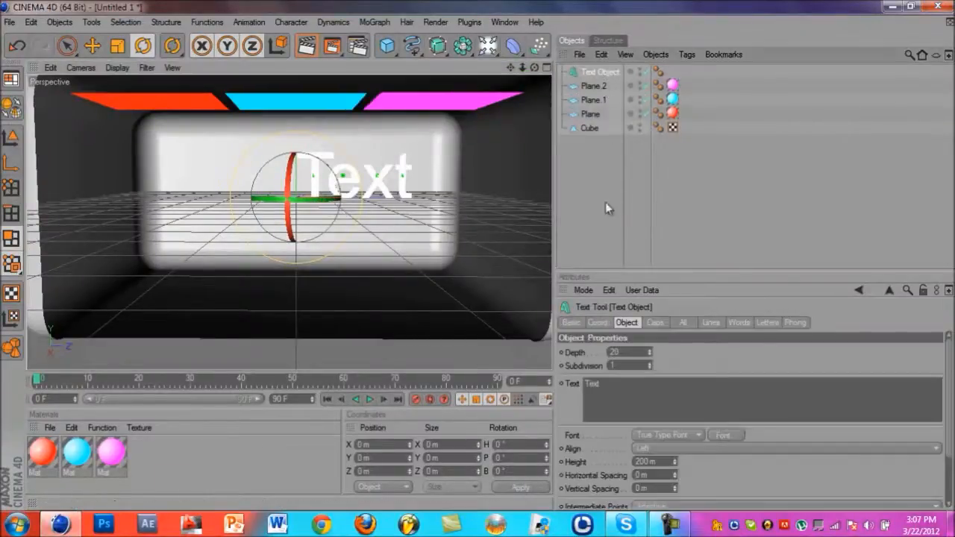
double_click(596, 384)
text(Risen Artz)
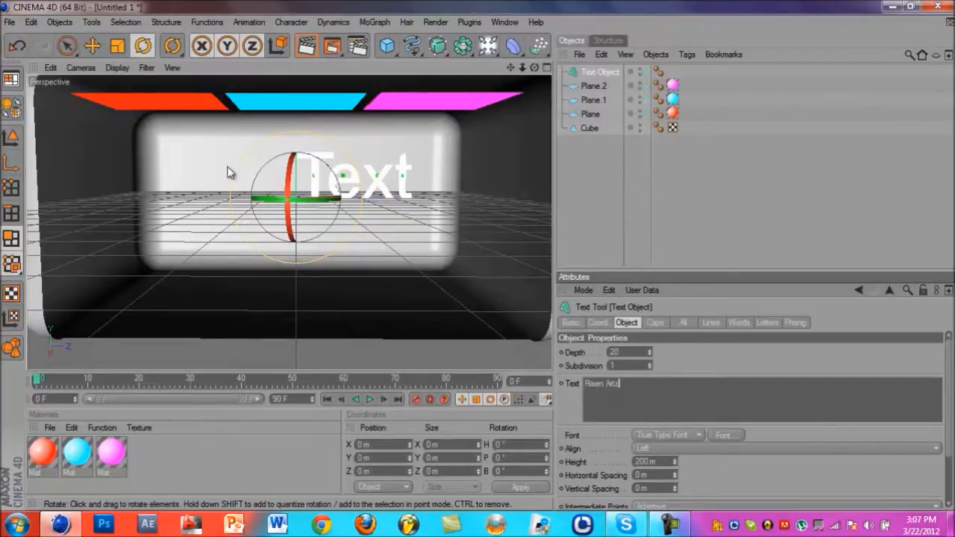
click(91, 46)
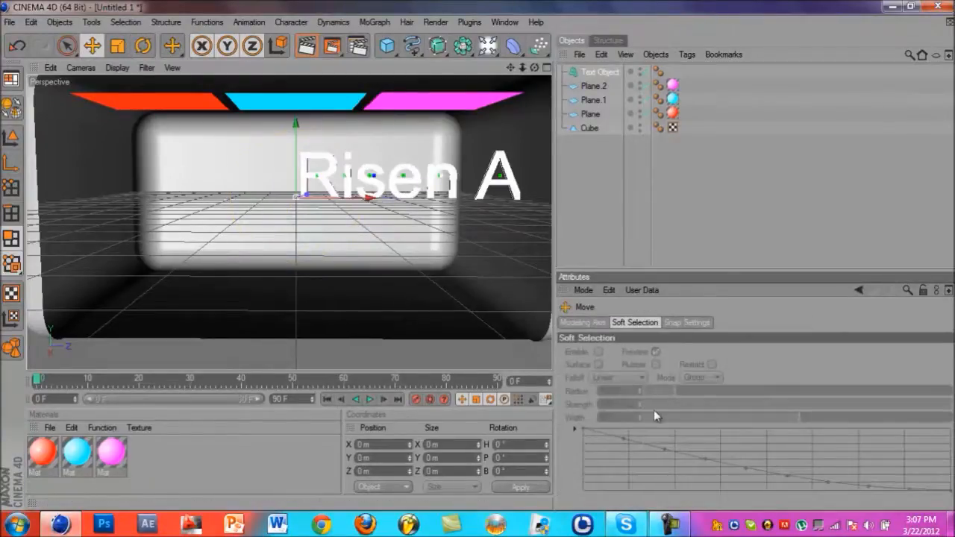
drag(369, 199, 236, 197)
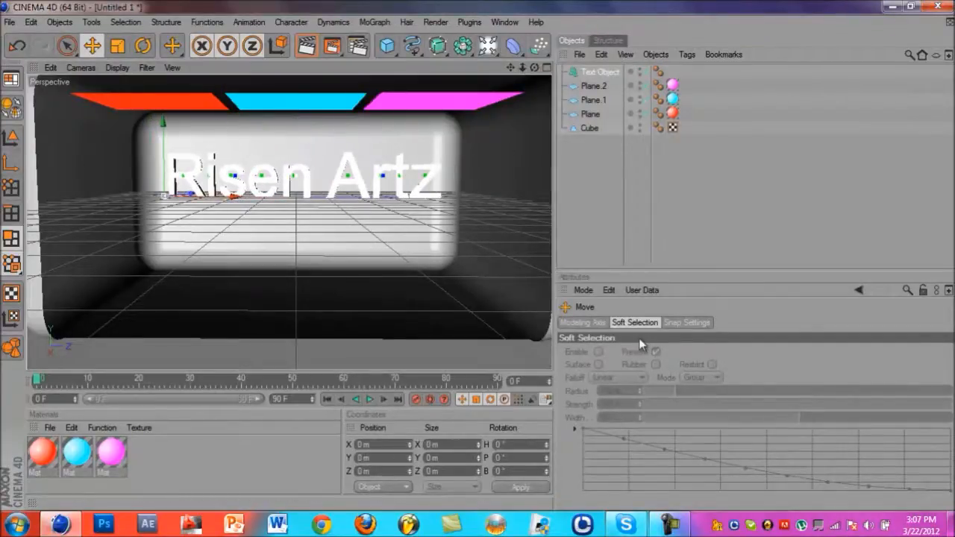
Step: Open the font selection for the text object and examine the installed fonts and their samples from Arial through Letter Gothic Std
click(607, 73)
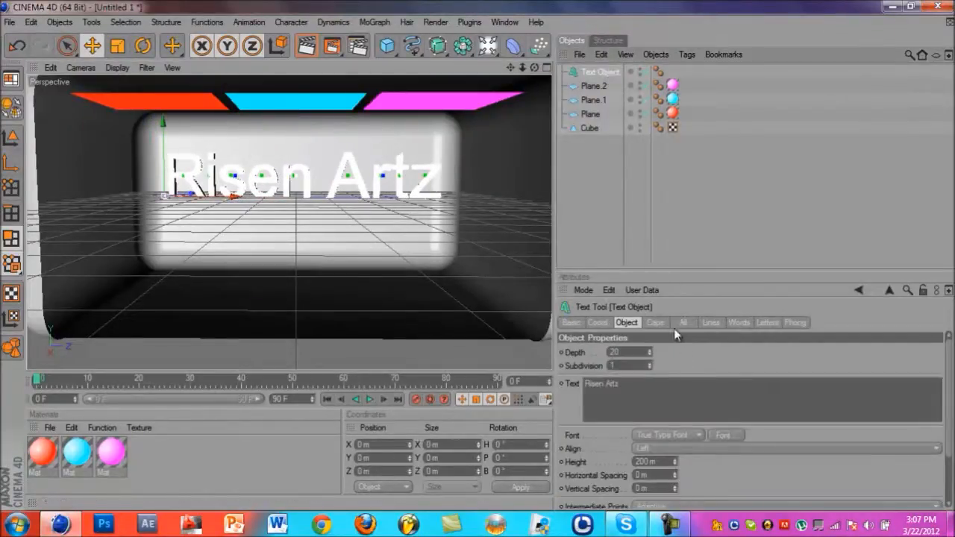
click(725, 435)
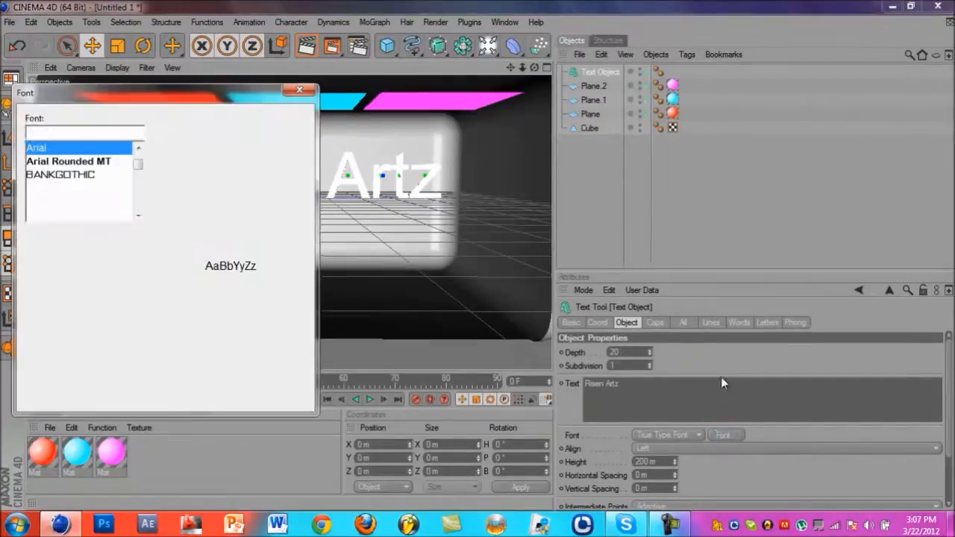
drag(138, 164, 138, 174)
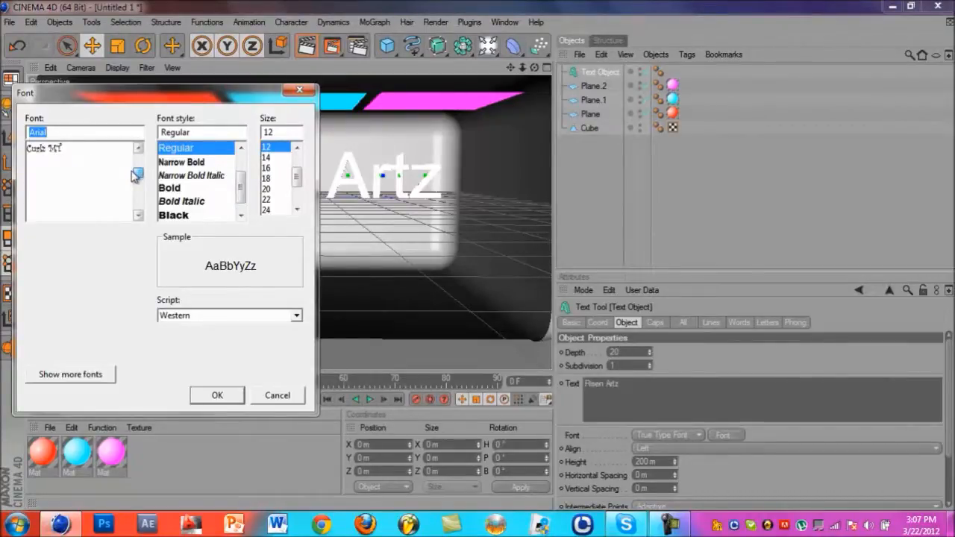
drag(131, 176, 134, 197)
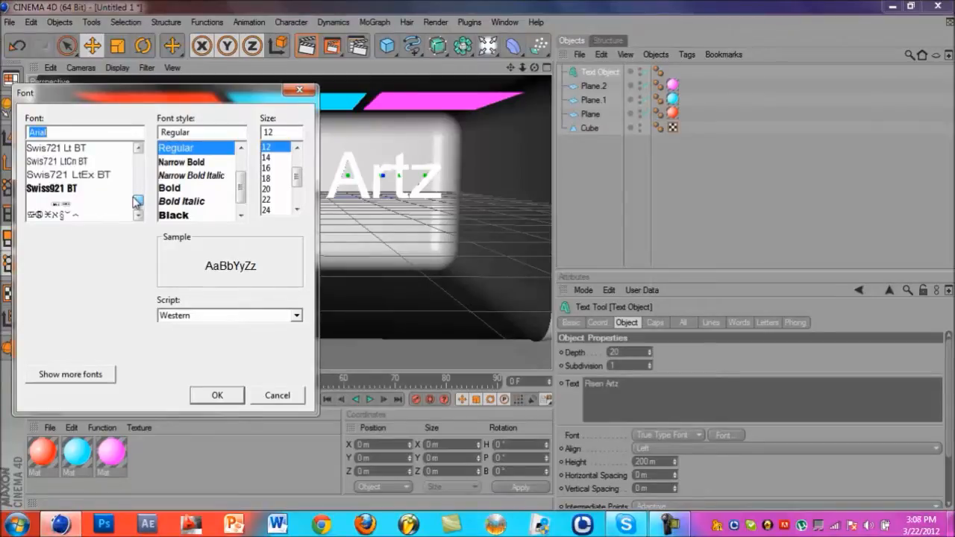
key(Up)
key(Down)
key(Down)
key(Down)
key(Down)
key(Down)
key(Down)
key(Down)
key(Down)
key(Down)
key(Down)
key(Down)
key(Down)
key(Down)
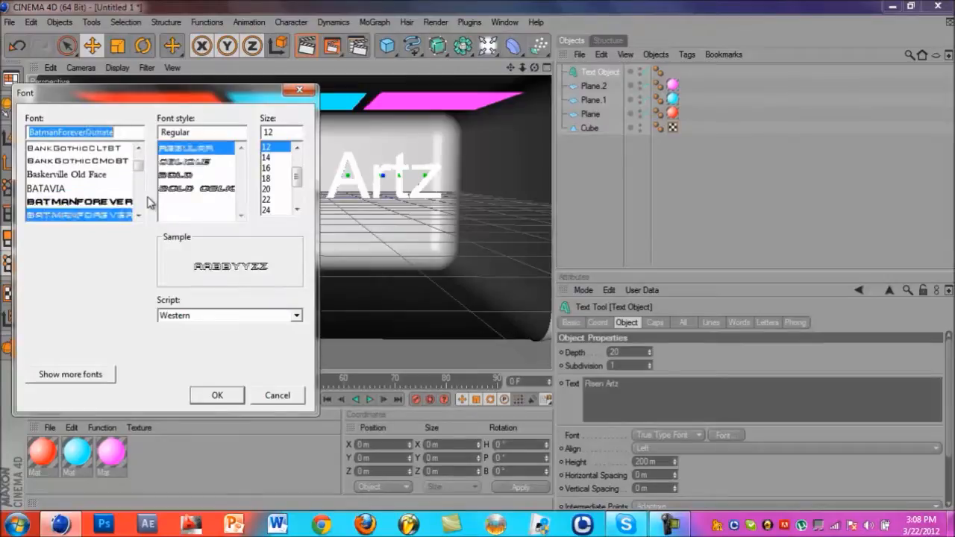
key(Down)
key(Down)
key(Down)
key(Down)
key(Down)
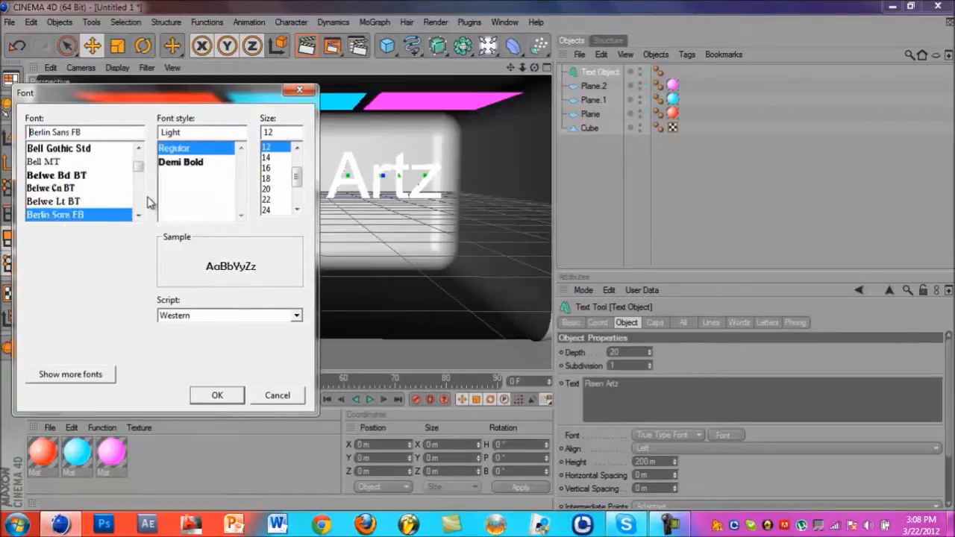
key(Down)
key(Down)
key(Down)
key(Down)
key(Down)
key(Down)
key(Down)
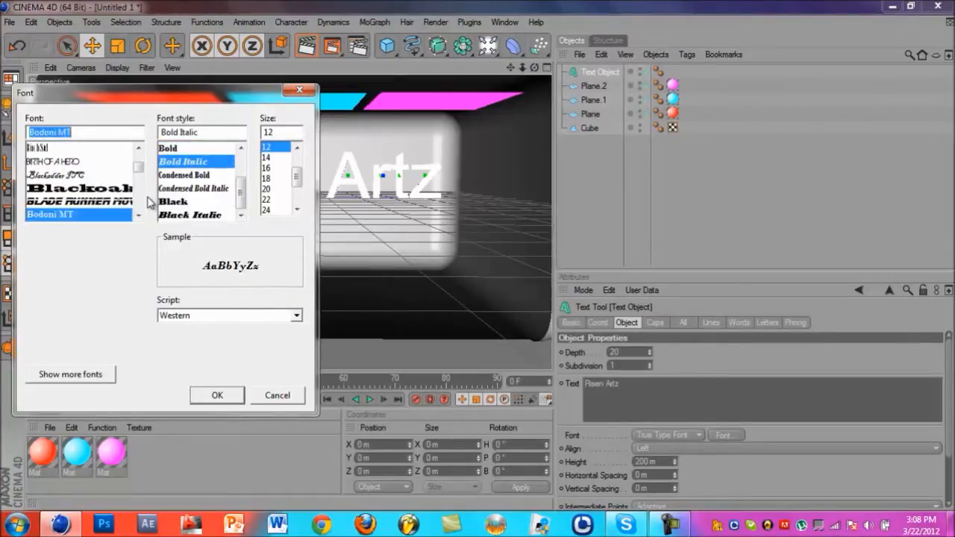
key(Down)
key(Down)
key(Down)
key(Down)
key(Down)
key(Down)
key(Down)
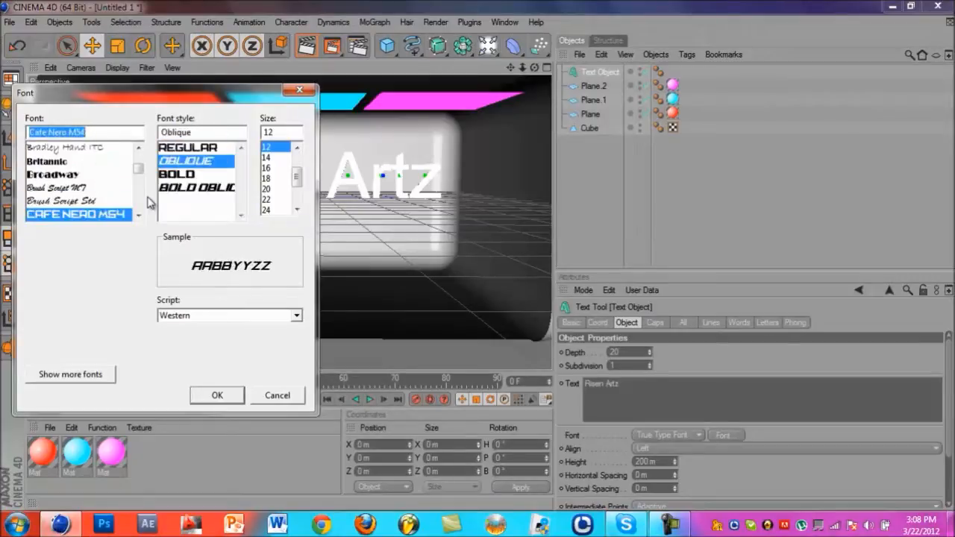
key(Down)
key(Down)
key(Down)
key(Down)
key(Down)
key(Down)
key(Down)
key(Down)
key(Down)
key(Down)
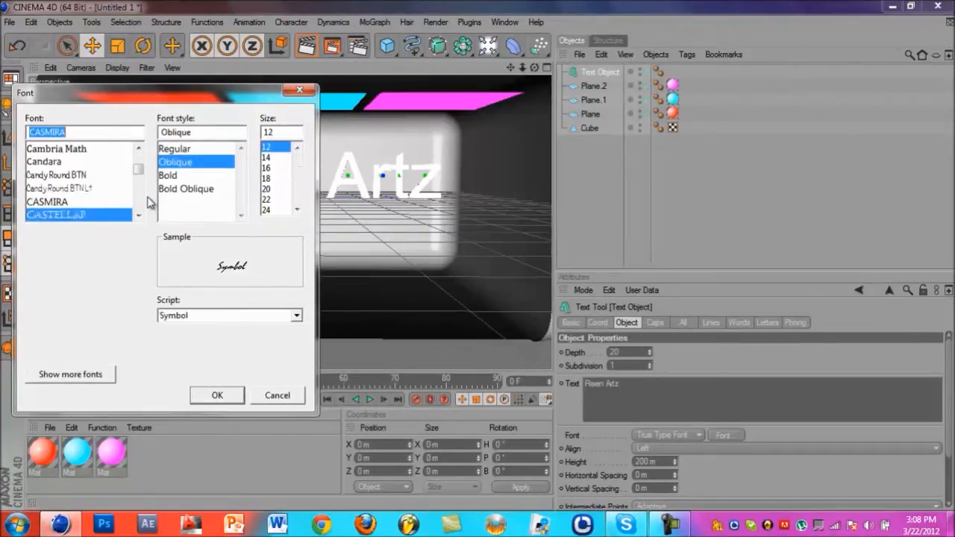
key(Down)
key(Down)
key(Down)
key(Down)
key(Down)
key(Down)
key(Down)
key(Down)
key(Down)
key(Down)
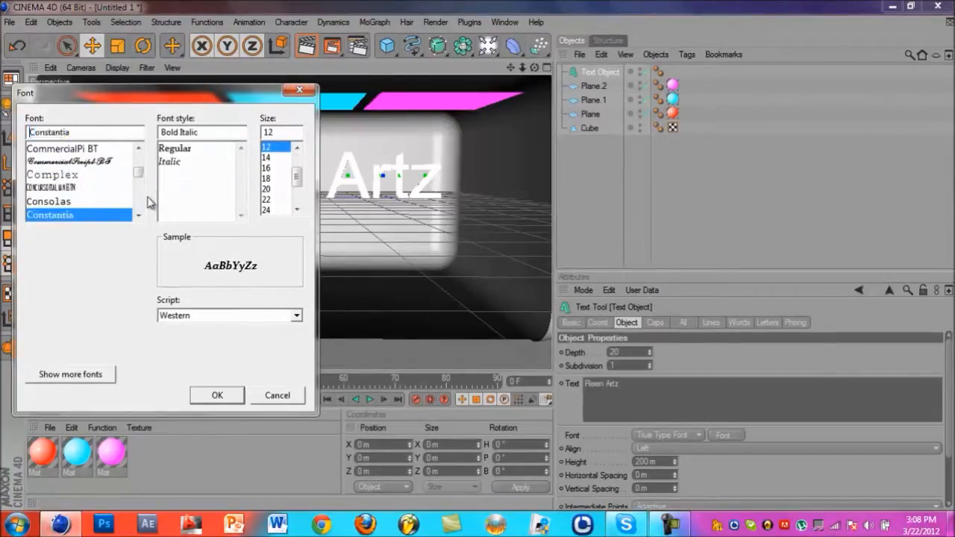
key(Down)
key(Down)
key(Down)
key(Down)
key(Down)
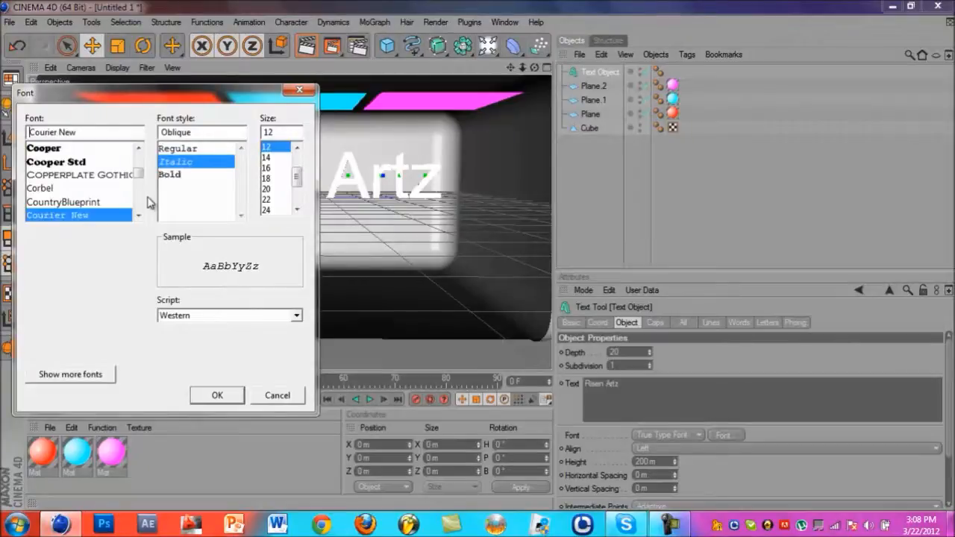
key(Down)
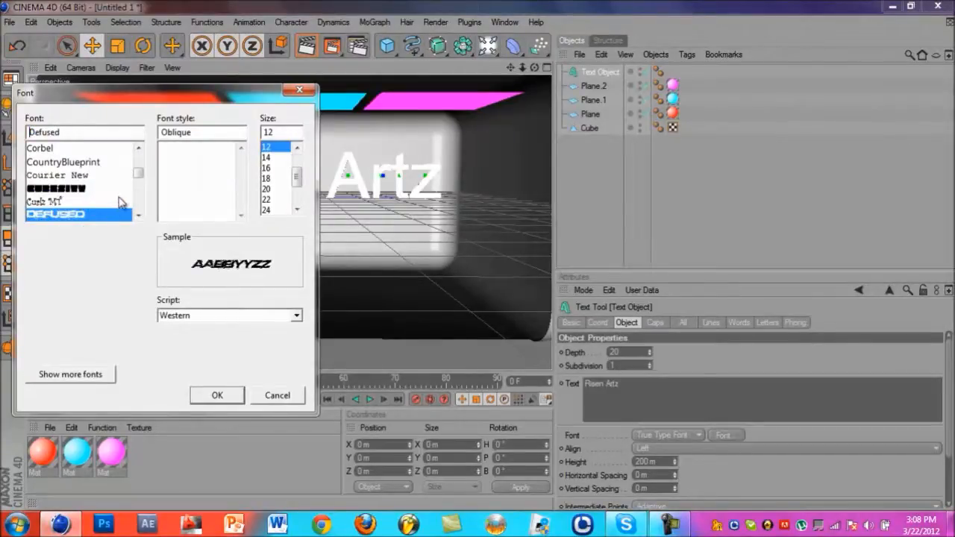
key(Down)
key(Down)
key(Down)
key(Down)
key(Down)
key(Down)
key(Down)
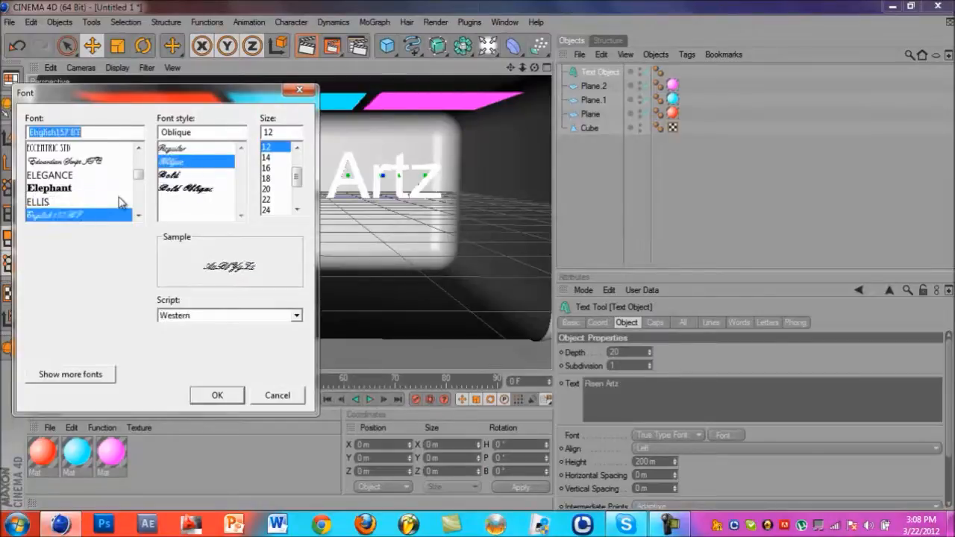
key(Down)
key(Down)
key(Down)
key(Down)
key(Down)
key(Down)
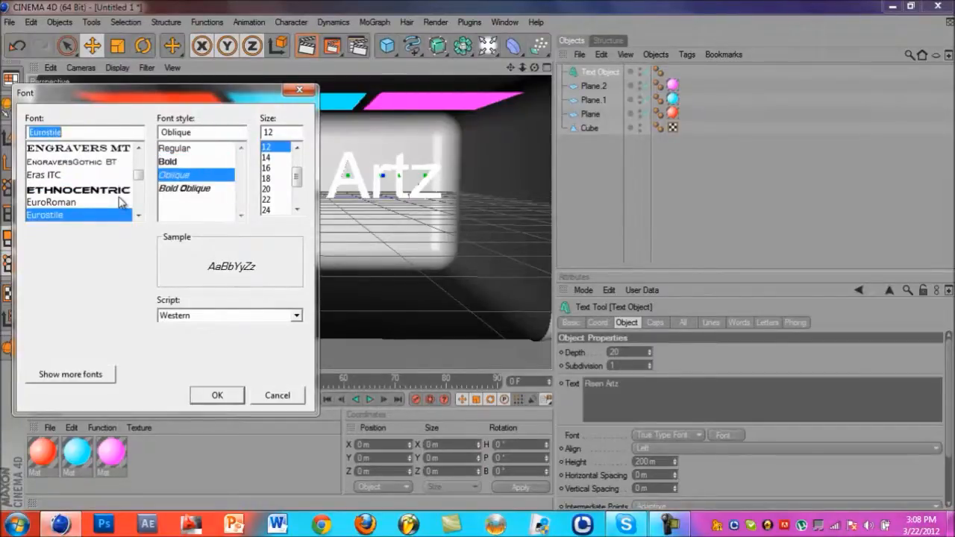
key(Down)
key(Down)
key(Down)
key(Down)
key(Down)
key(Down)
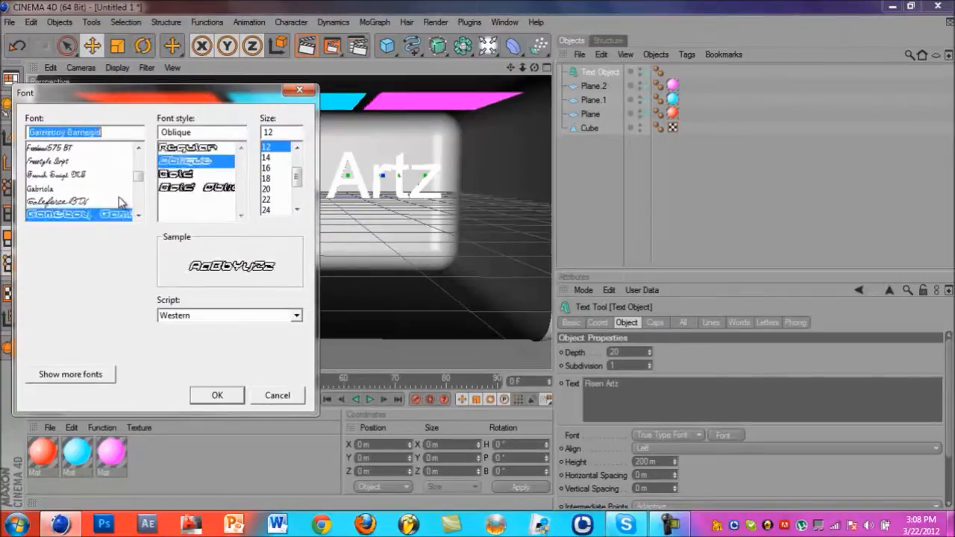
key(Down)
key(Down)
key(Down)
key(Down)
key(Down)
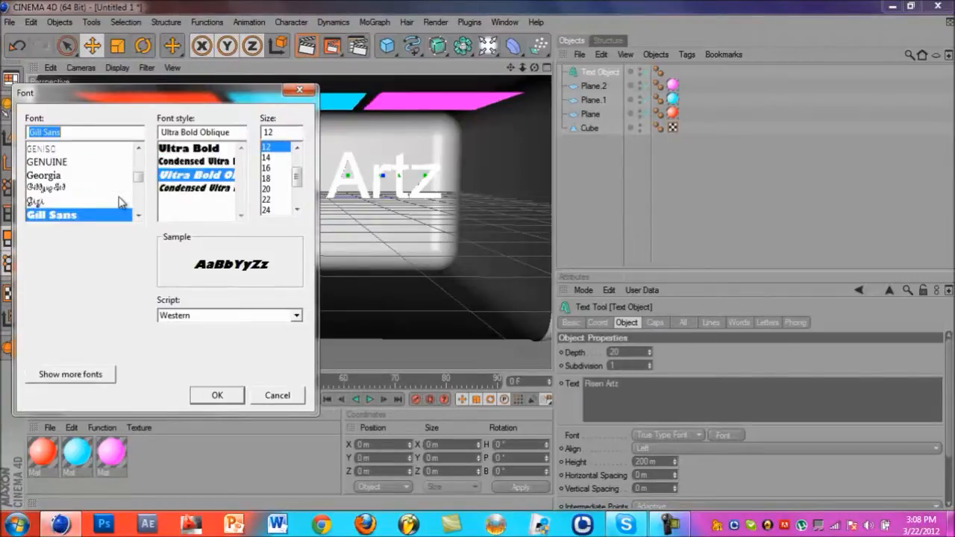
key(Down)
key(Down)
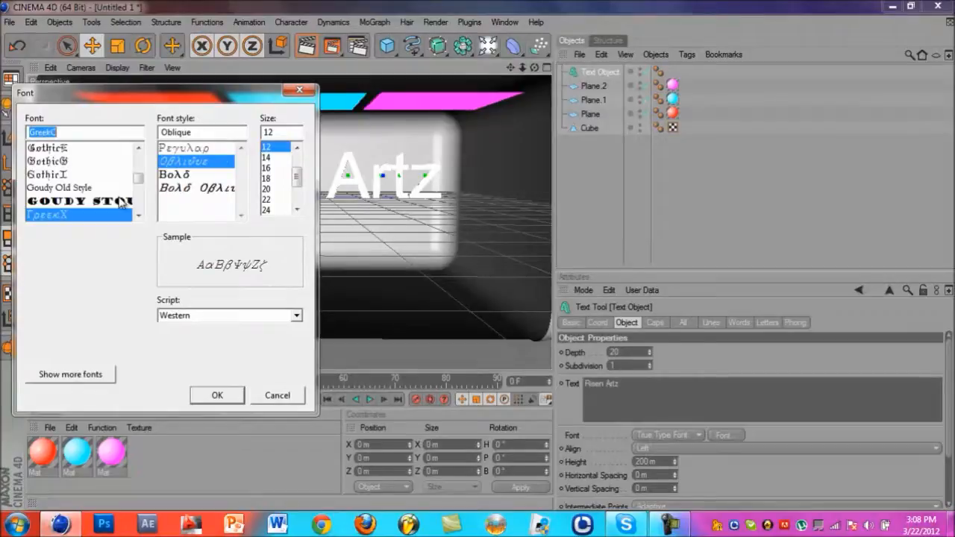
key(Down)
key(Down)
key(Down)
key(Down)
key(Down)
key(Down)
key(Down)
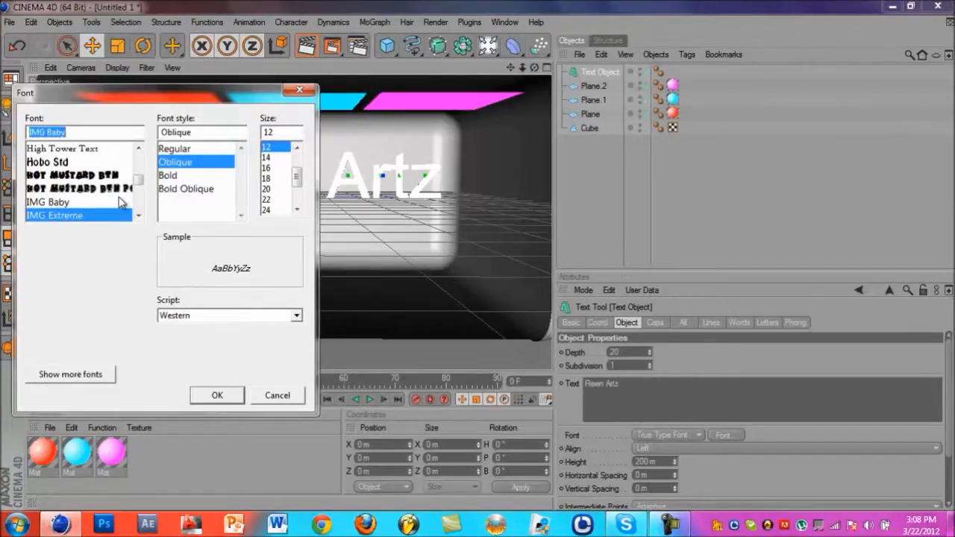
key(Down)
key(Down)
key(Down)
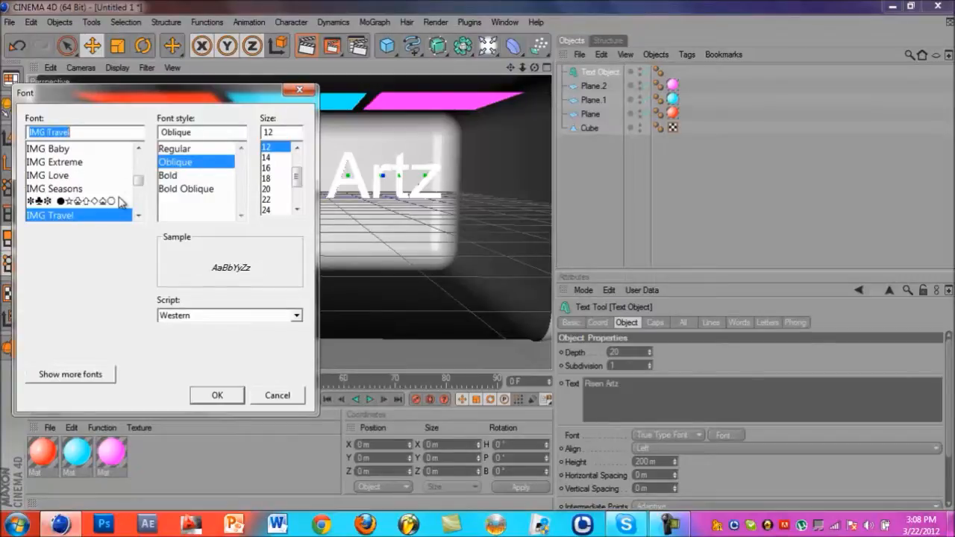
key(Down)
key(Down)
key(Down)
key(Down)
key(Down)
key(Down)
key(Down)
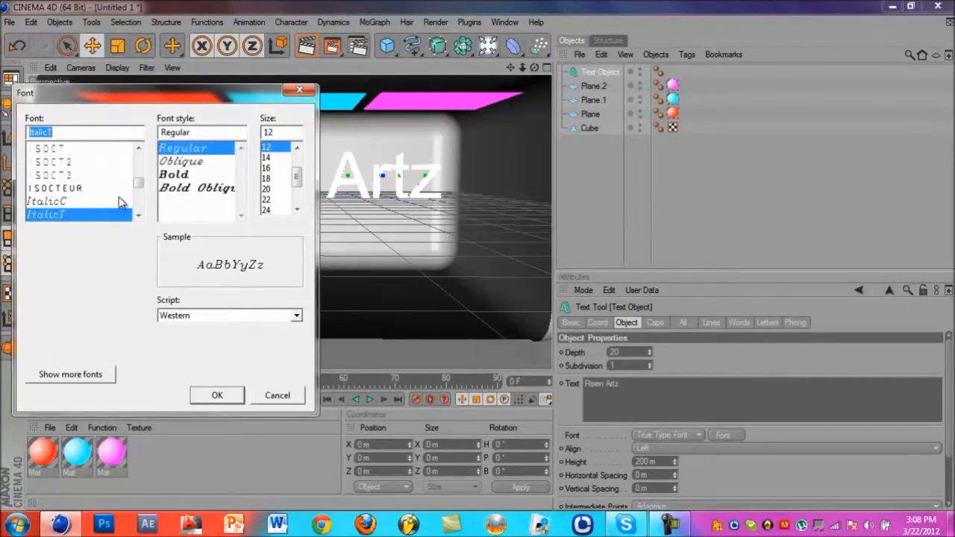
key(Down)
key(Down)
key(Down)
key(Down)
key(Down)
key(Down)
key(Down)
key(Down)
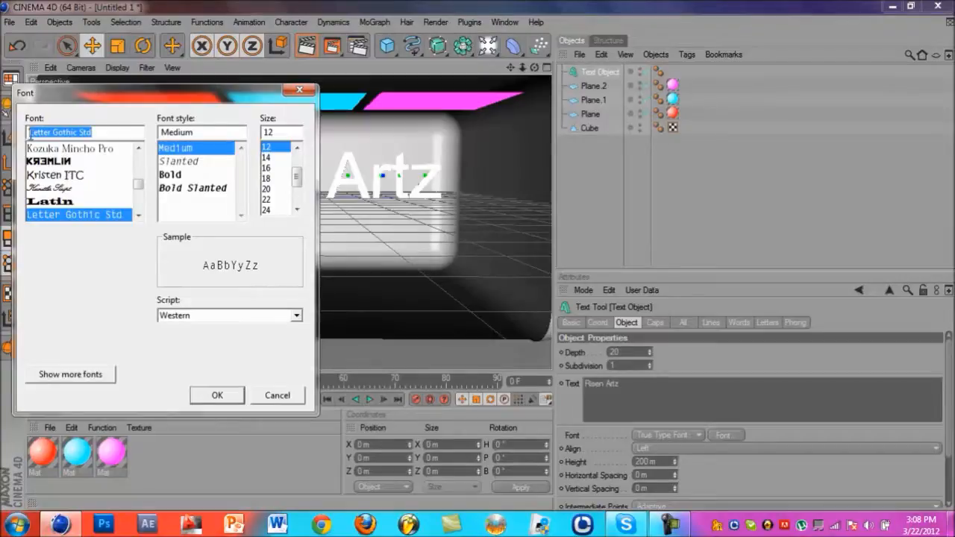
Step: Search the font list for names starting with "deb" and "boar", then clear the font name
text(de)
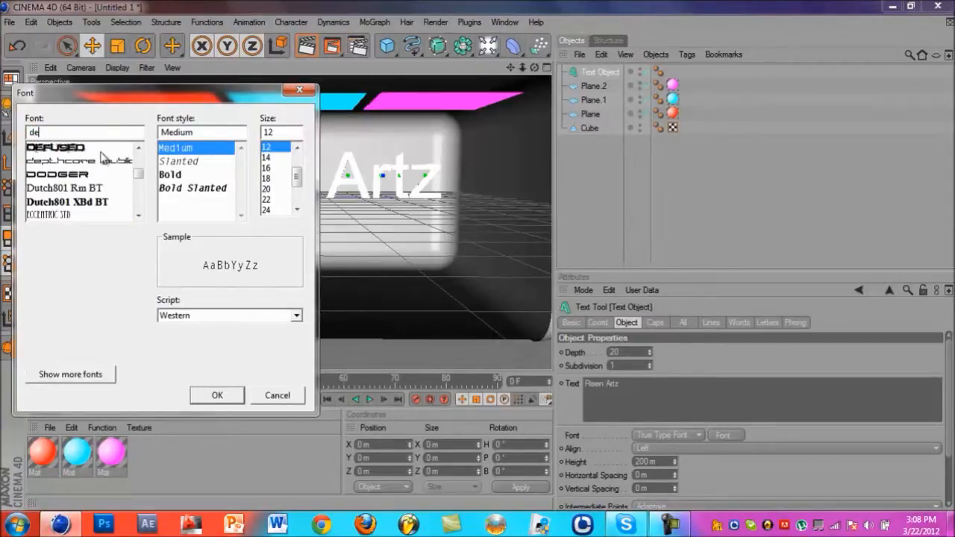
text(b)
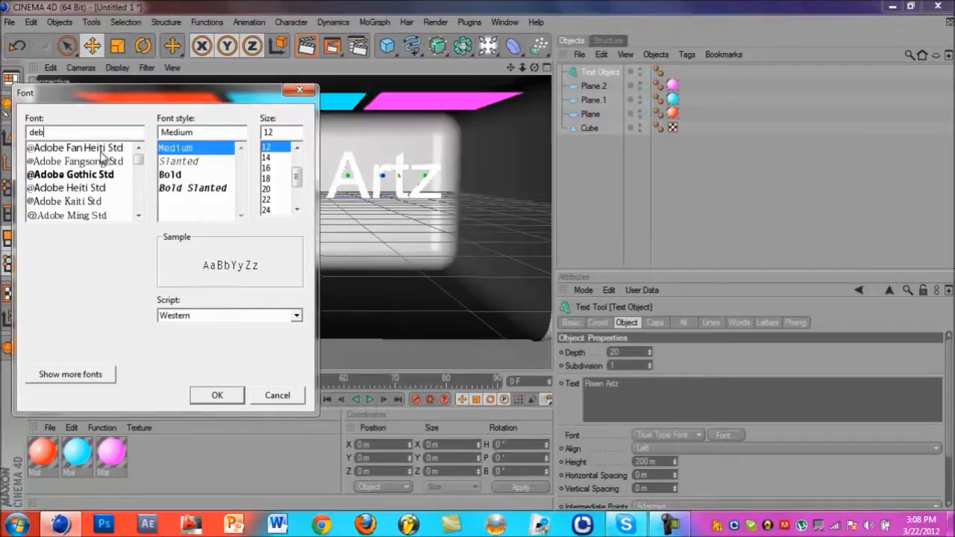
key(BackSpace)
key(BackSpace)
key(BackSpace)
text(boar)
key(BackSpace)
key(BackSpace)
key(BackSpace)
key(BackSpace)
drag(135, 167, 136, 156)
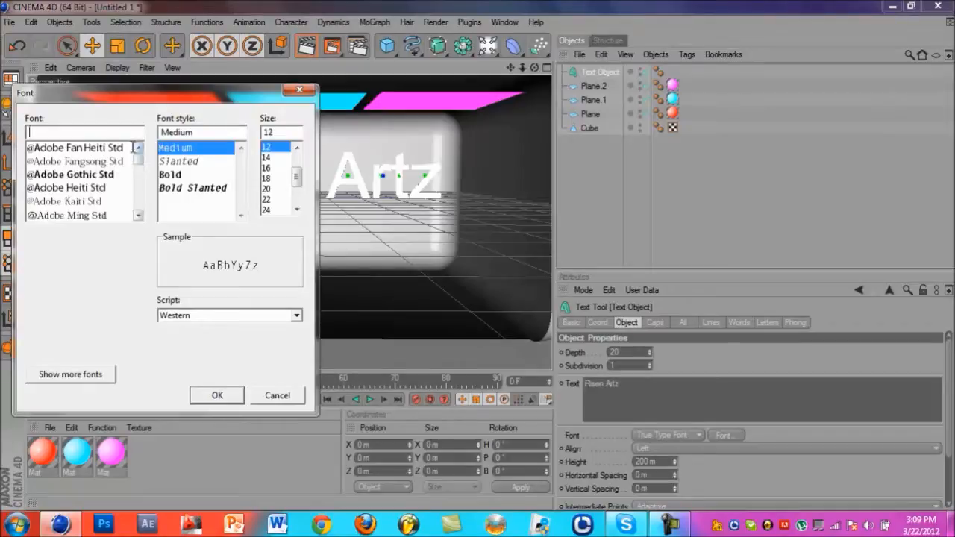
Step: Find "ali" in the font list and apply the Alien League font to the text object
text(ali)
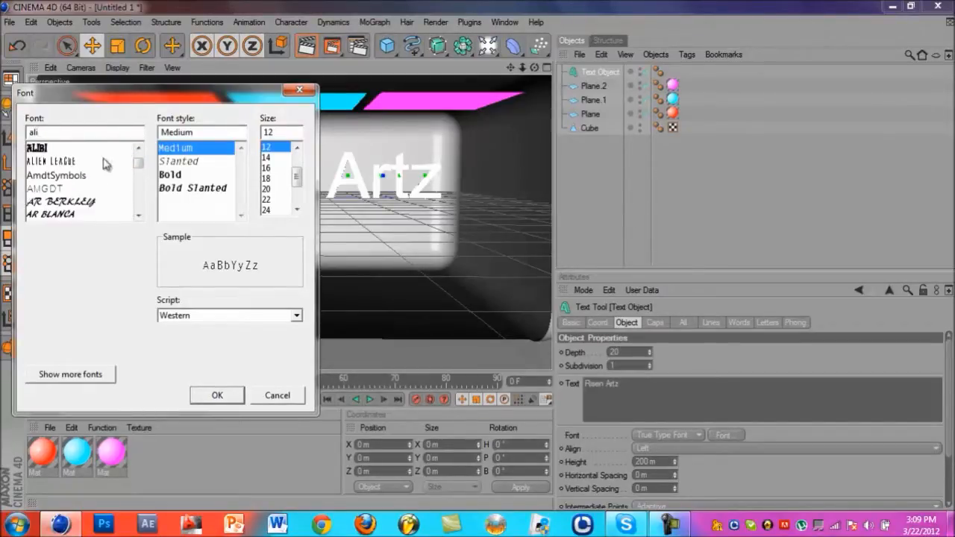
click(104, 162)
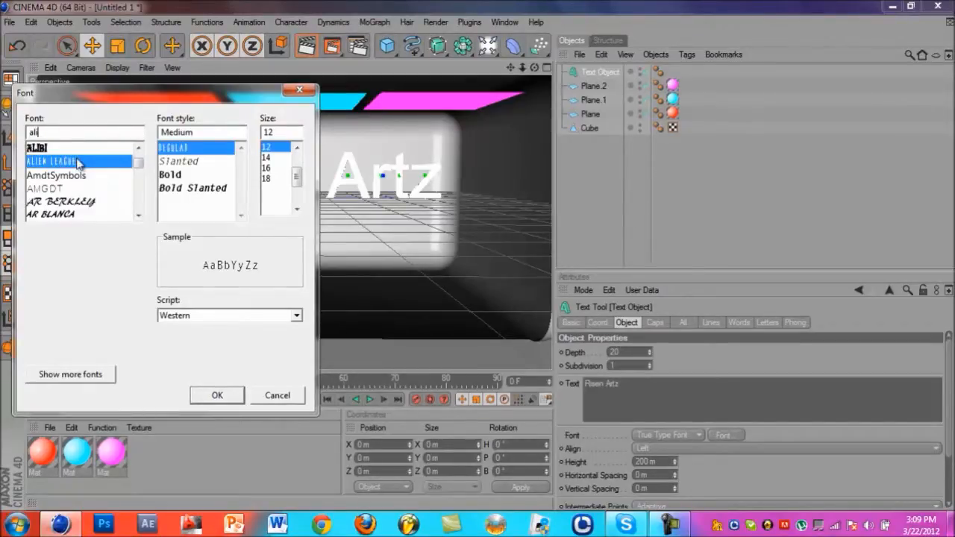
click(217, 395)
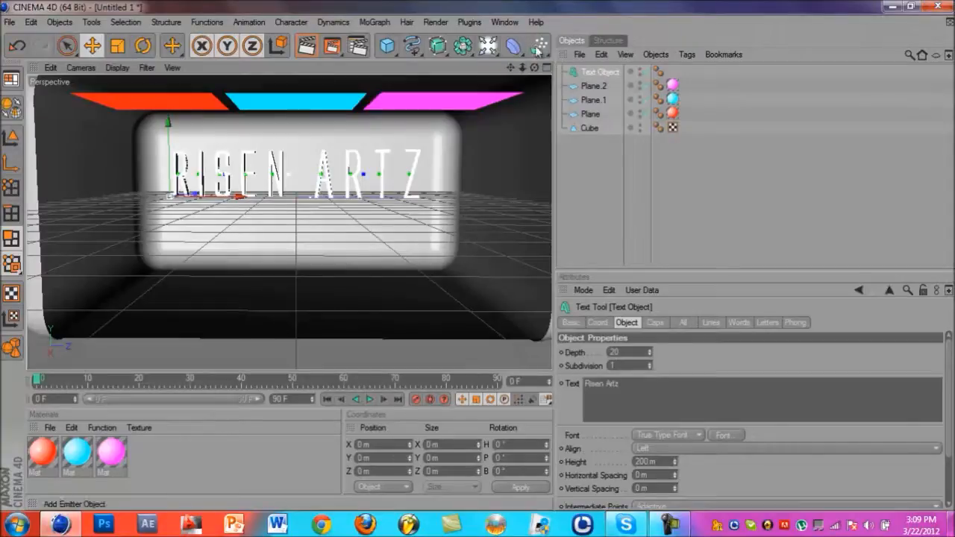
Step: Set the render's anti-aliasing to Best in the render settings
scroll(477, 256, up, 3)
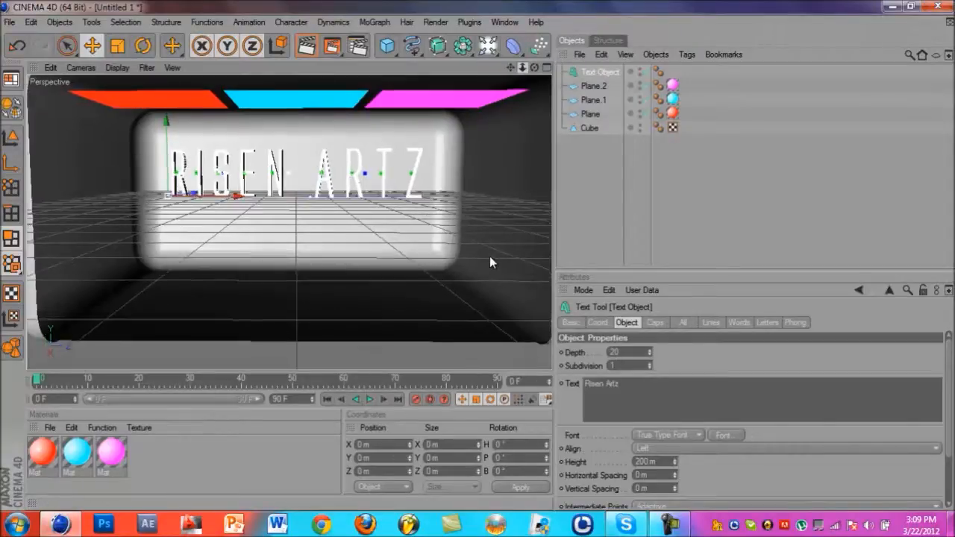
drag(535, 69, 478, 255)
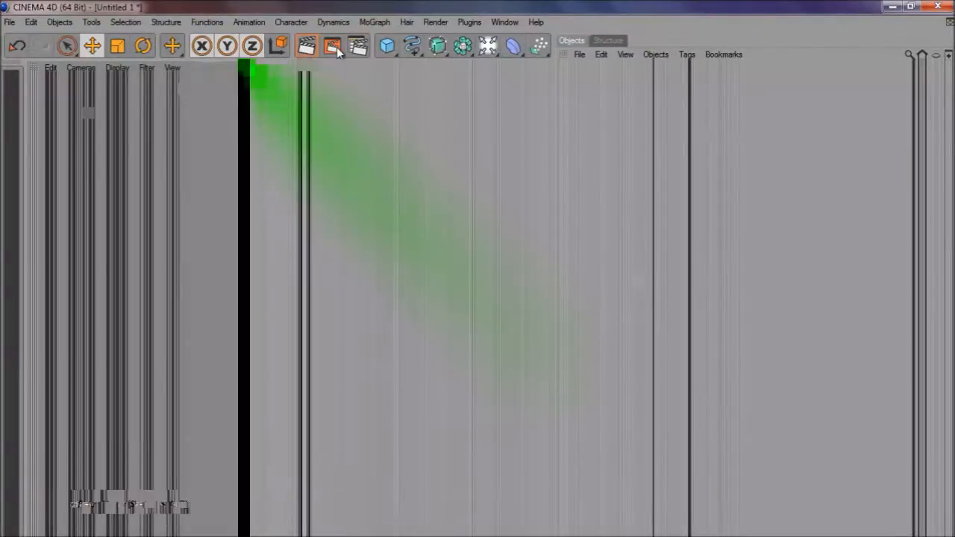
click(359, 47)
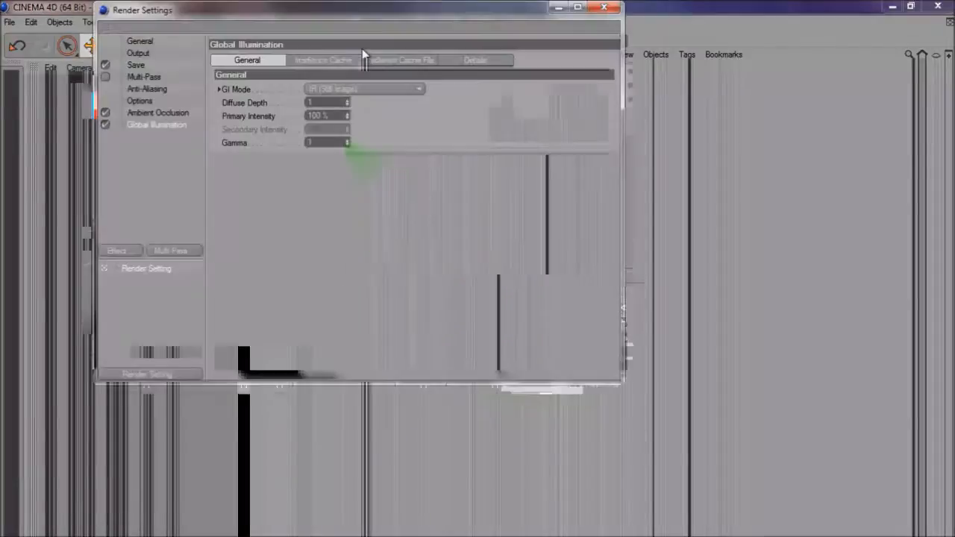
click(140, 53)
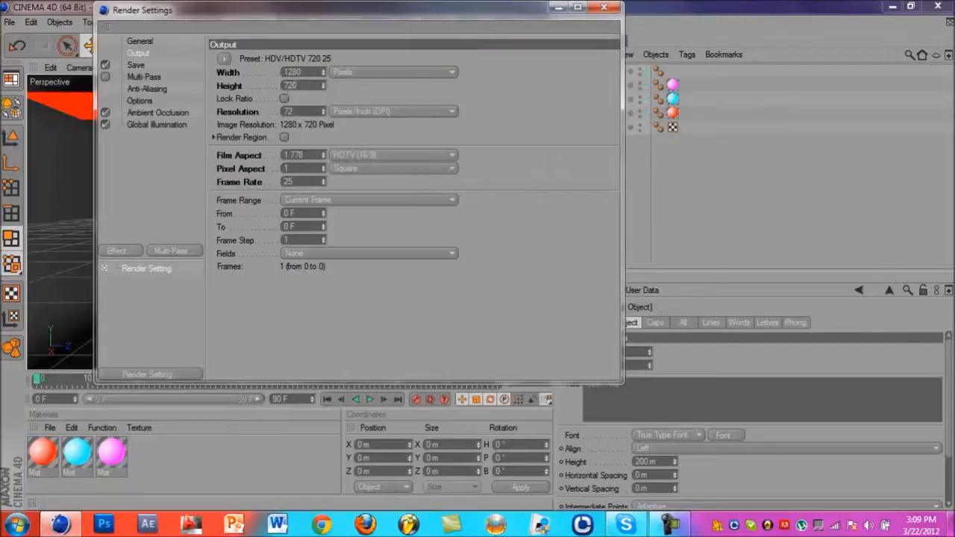
click(140, 76)
click(137, 66)
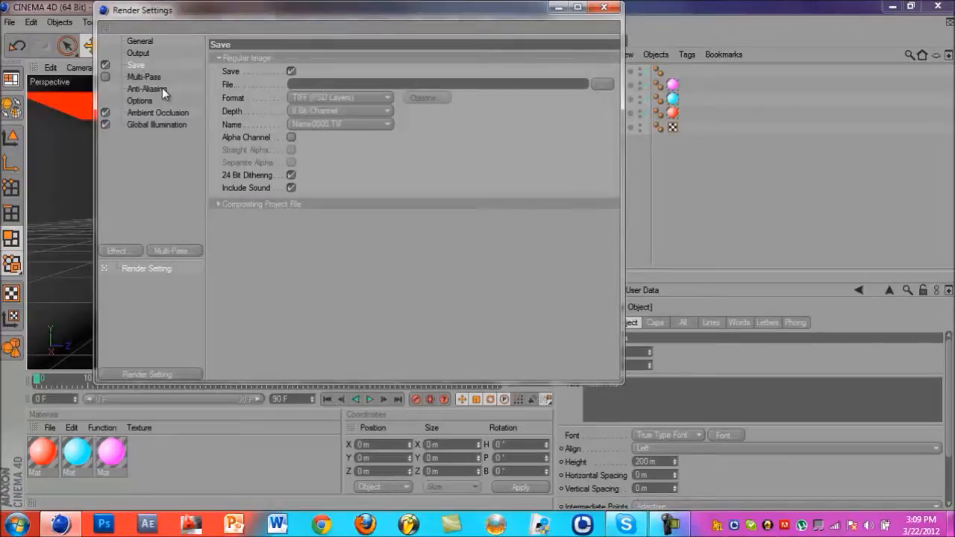
click(162, 89)
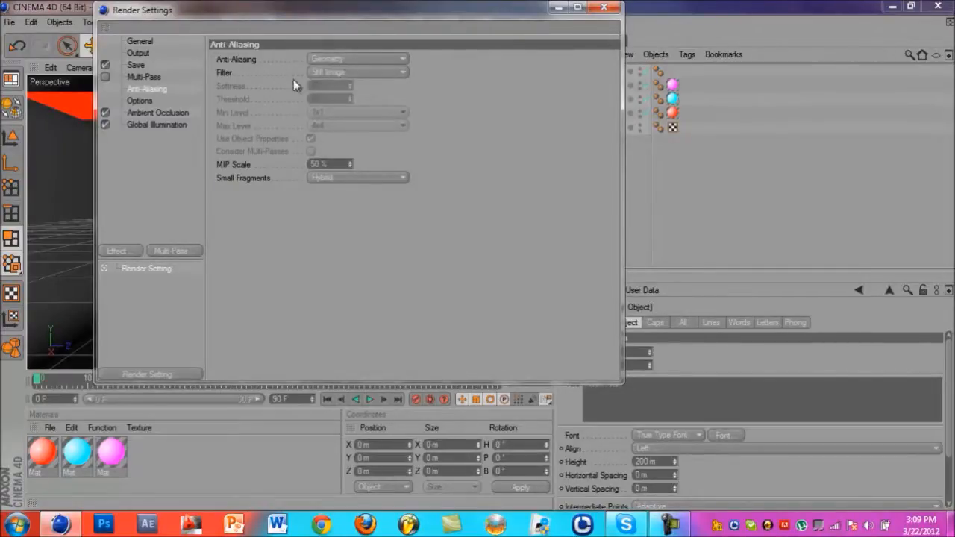
click(365, 71)
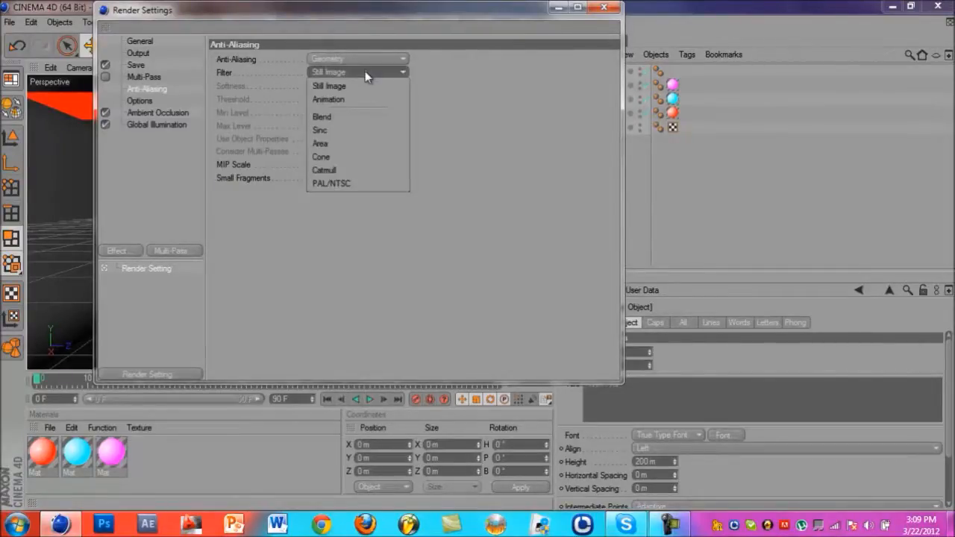
click(363, 62)
click(363, 62)
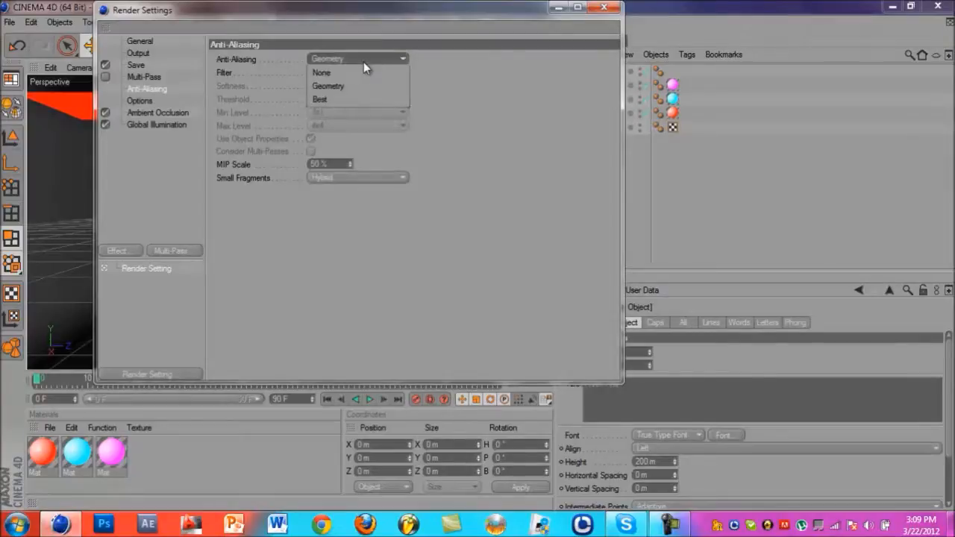
click(338, 97)
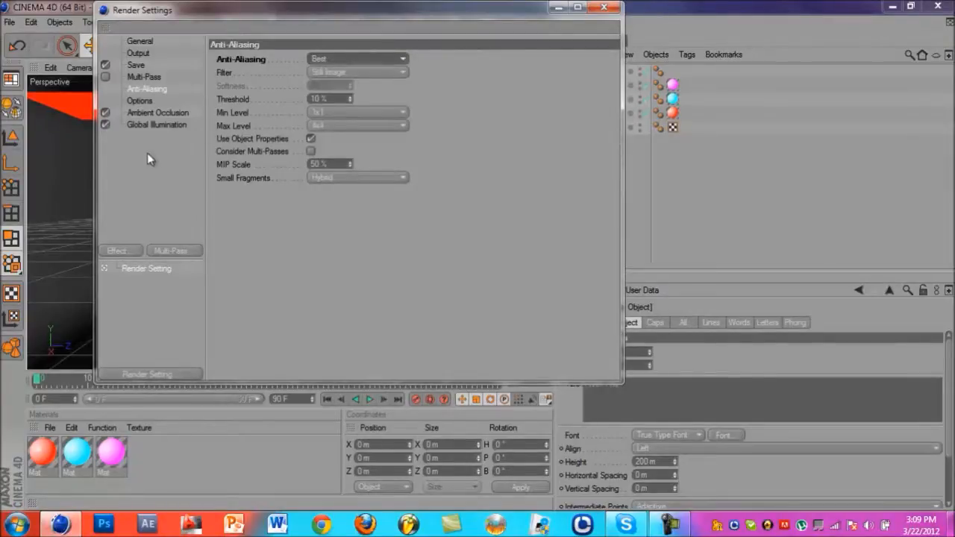
Step: Review the Ambient Occlusion and Global Illumination settings, close the render settings and render the room in the viewport
click(137, 113)
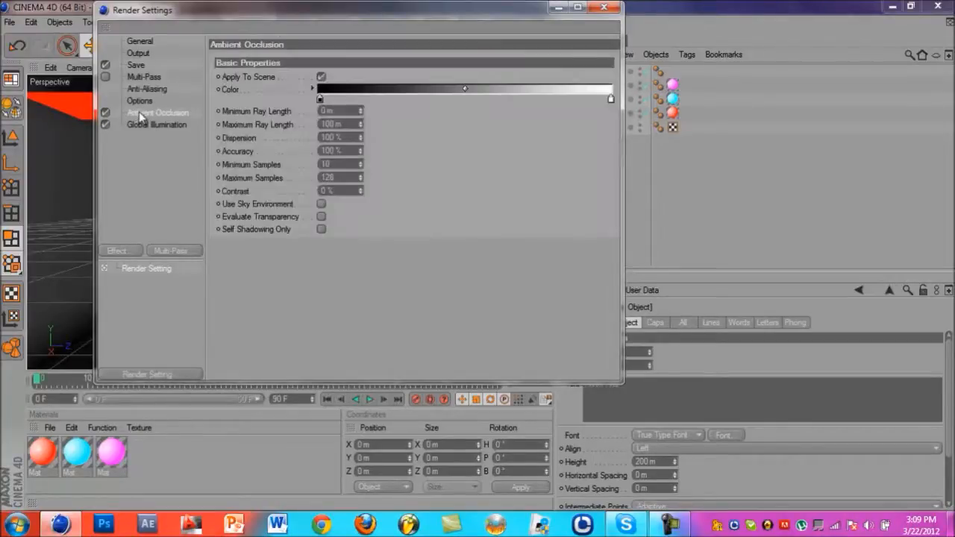
click(142, 125)
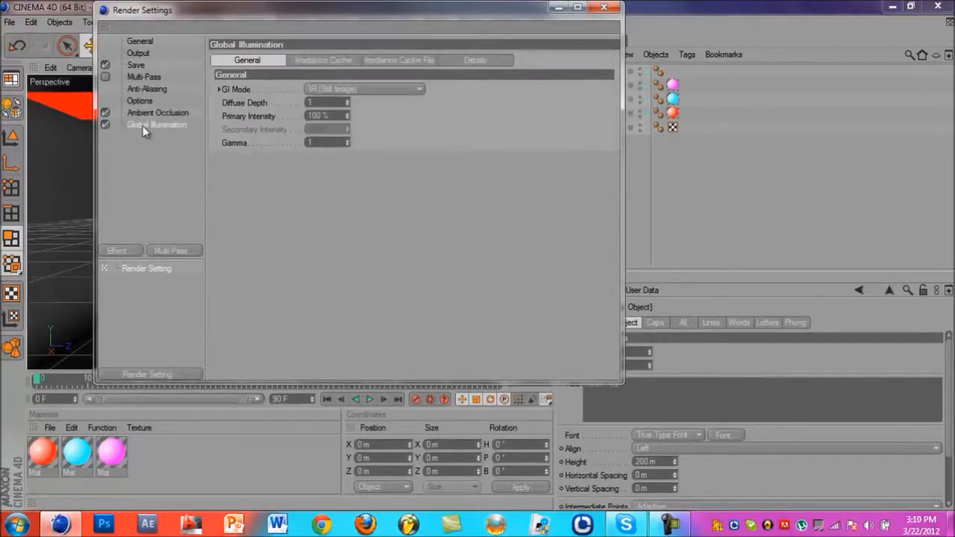
click(134, 142)
click(119, 252)
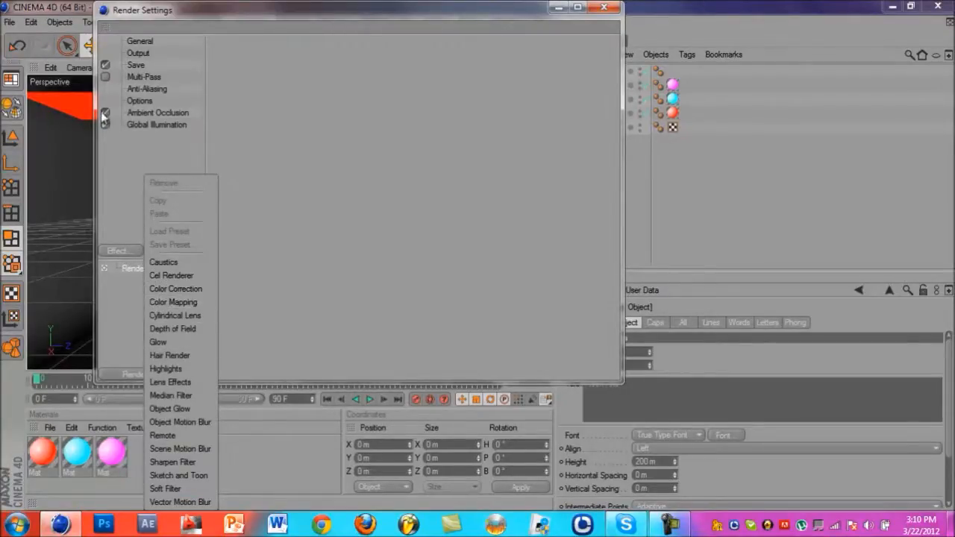
click(132, 145)
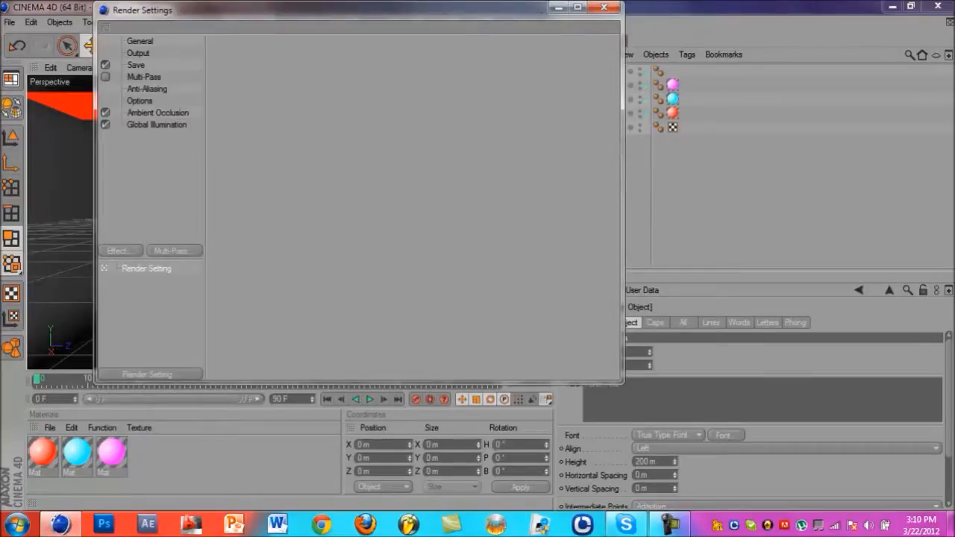
click(605, 7)
click(306, 49)
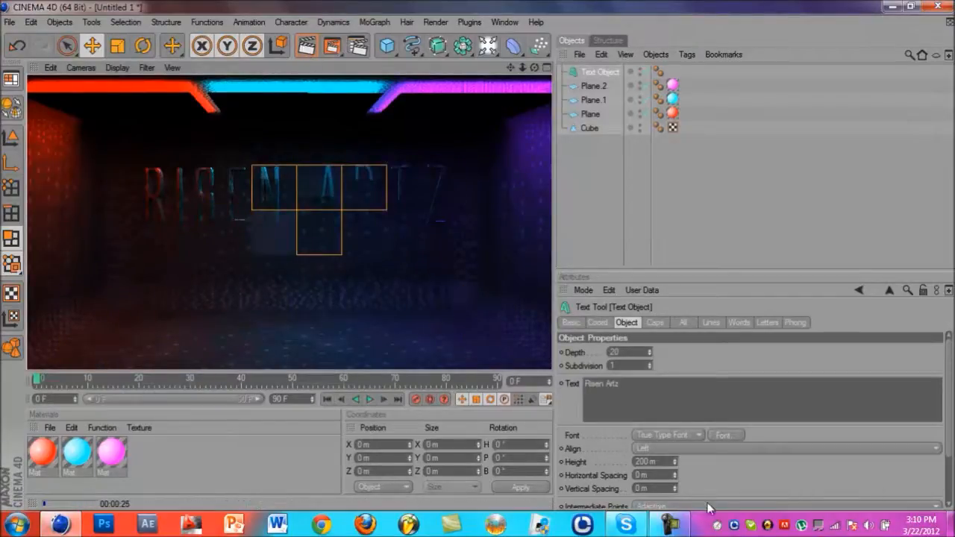
click(670, 526)
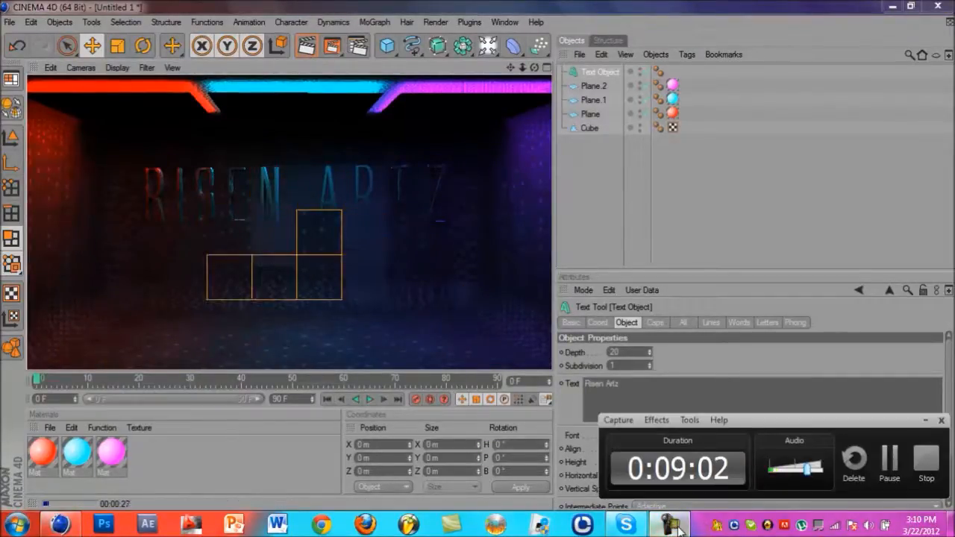
click(672, 526)
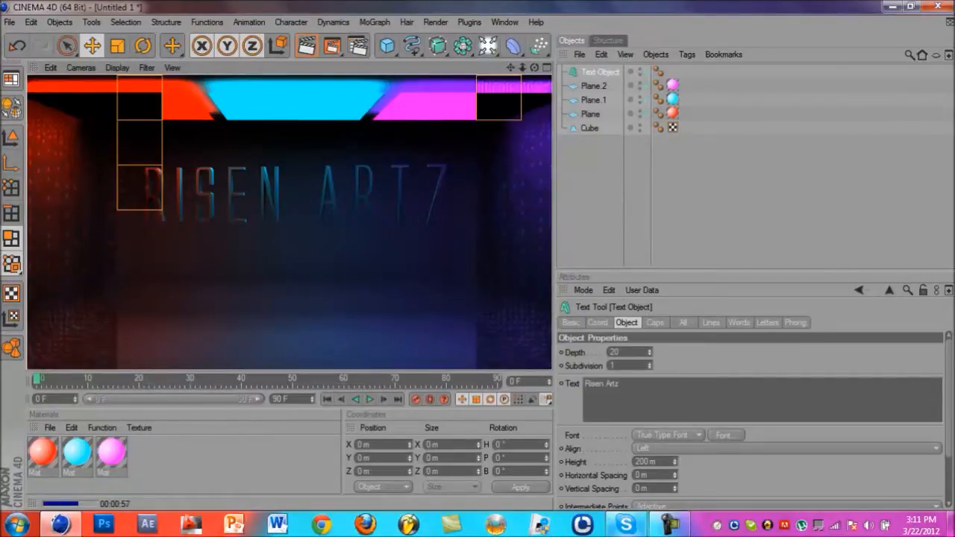
click(667, 526)
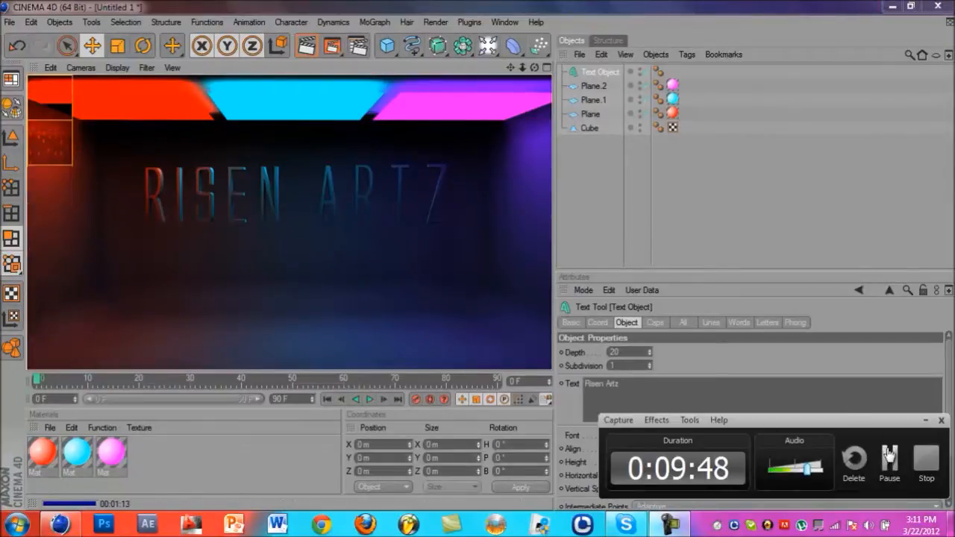
Step: Minimize the scene window to view the Risen Artz desktop wallpaper, and return to the rendered room in Cinema 4D
click(891, 6)
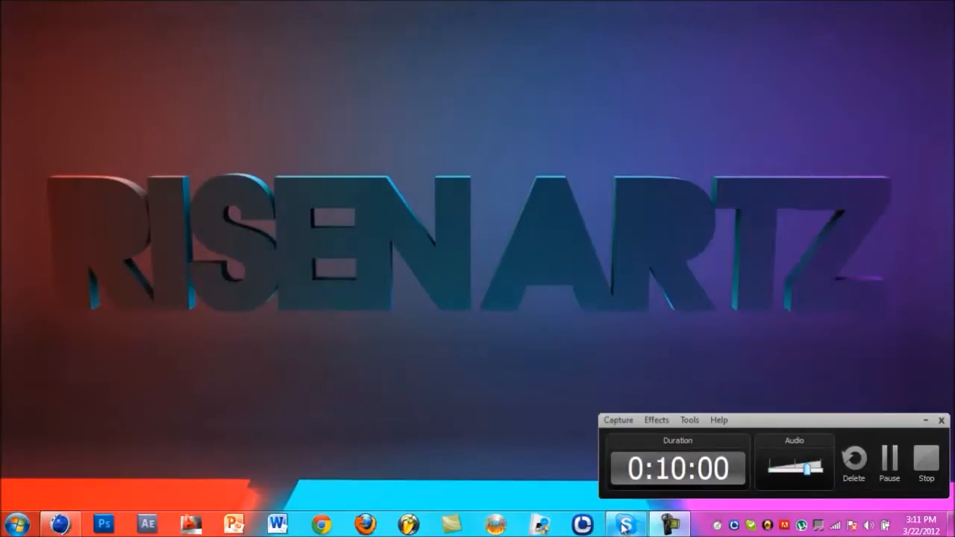
click(59, 525)
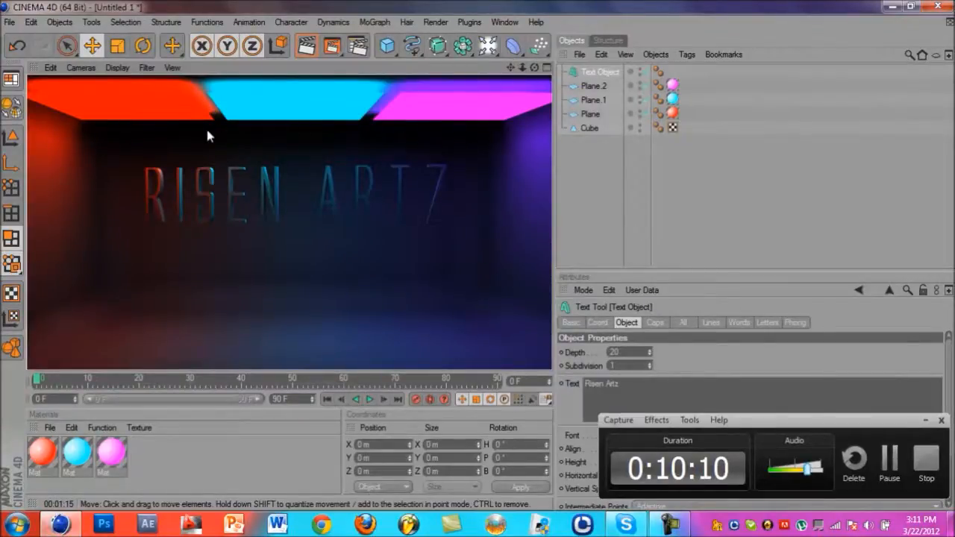
Step: Select the magenta material and open its luminance properties
click(105, 450)
click(139, 428)
click(110, 463)
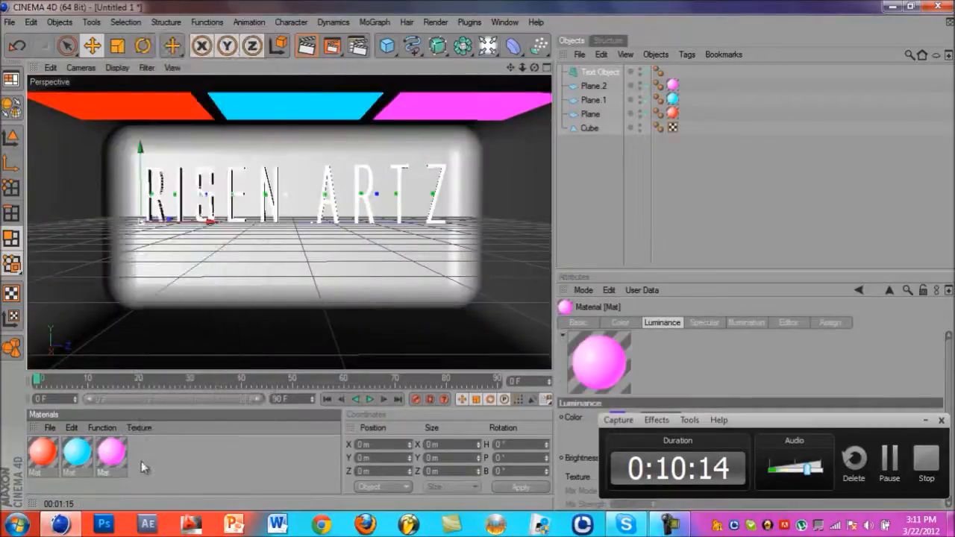